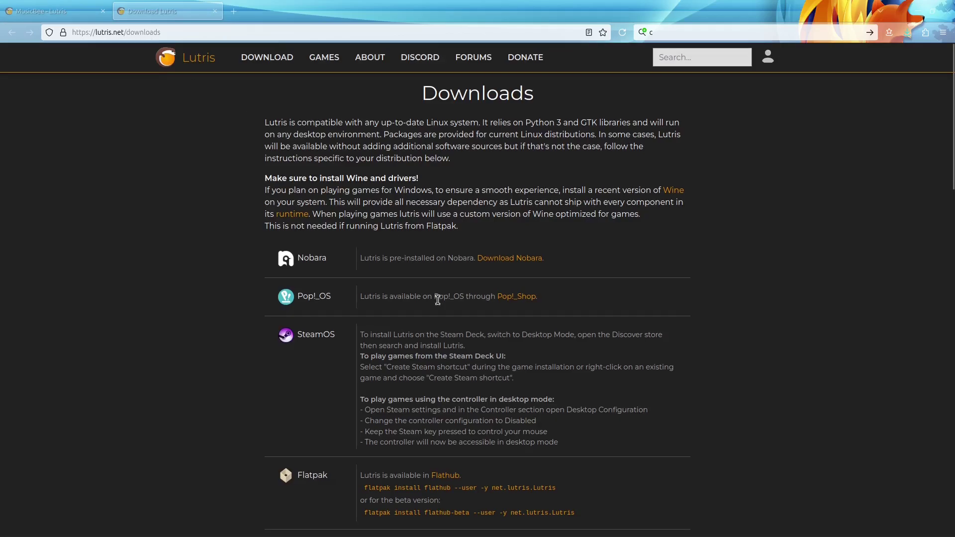
- Review the installation options for the different Linux distributions on the Lutris downloads page
scroll(438, 300, "down", 6)
scroll(438, 300, "down", 12)
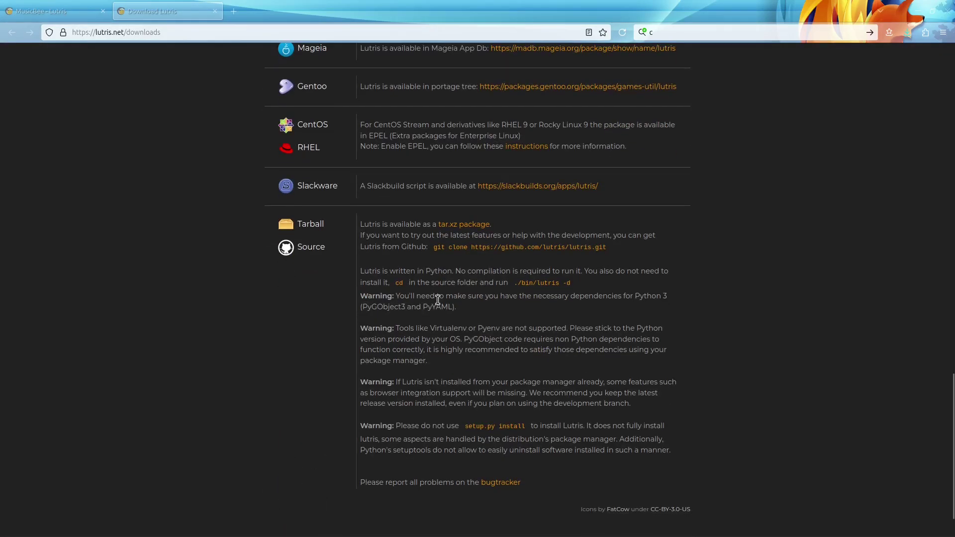
scroll(438, 307, "up", 14)
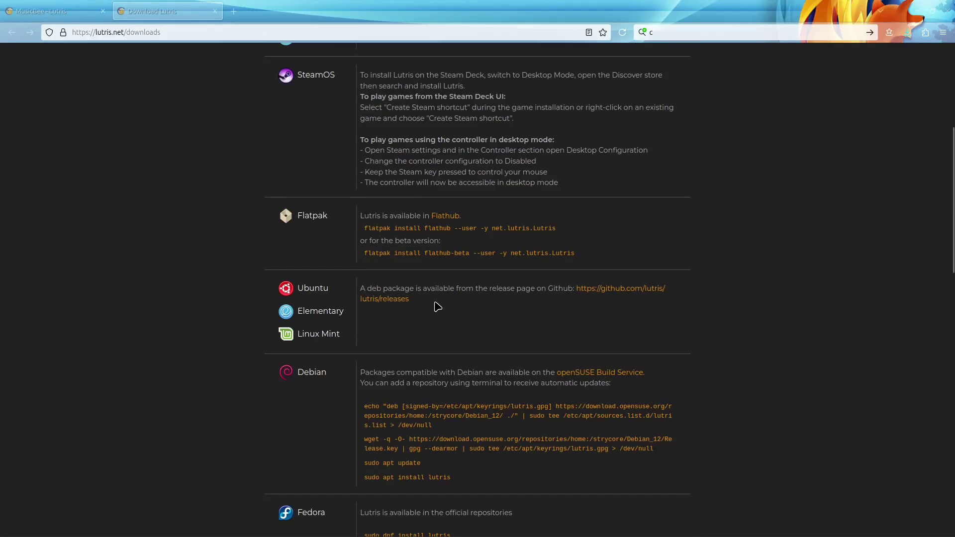
scroll(437, 307, "up", 2)
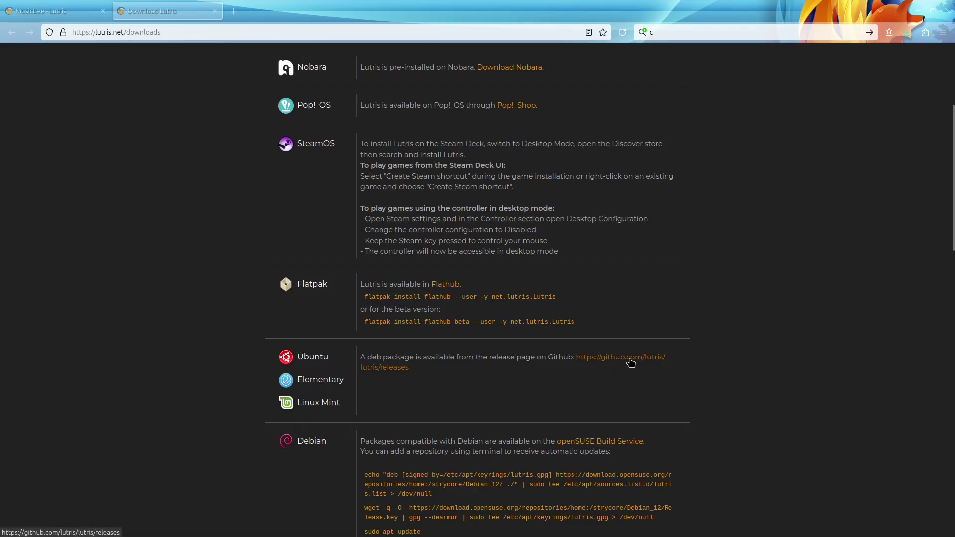
- Switch to Software Manager, search for lutris and view the details of the Flathub Lutris package
mouse_move(275, 535)
left_click(338, 527)
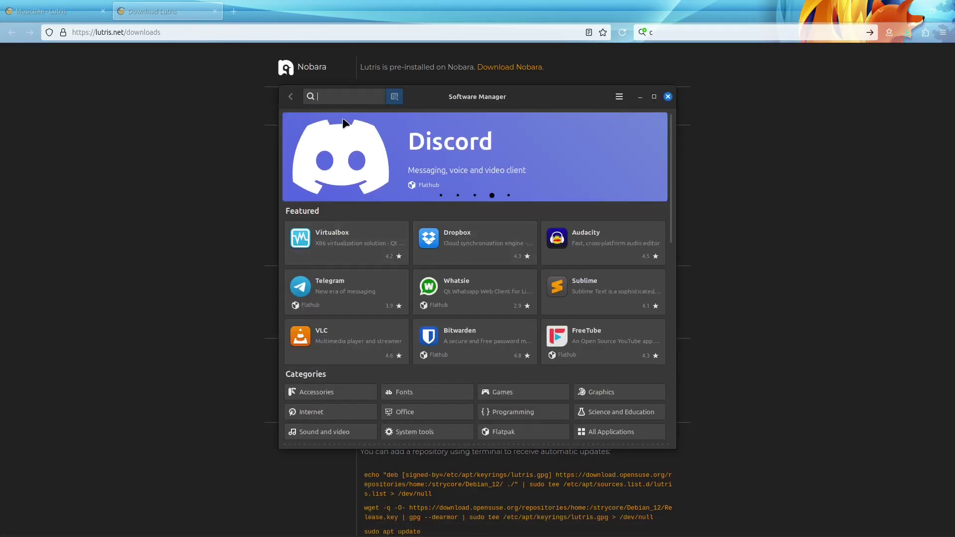
type("lutris")
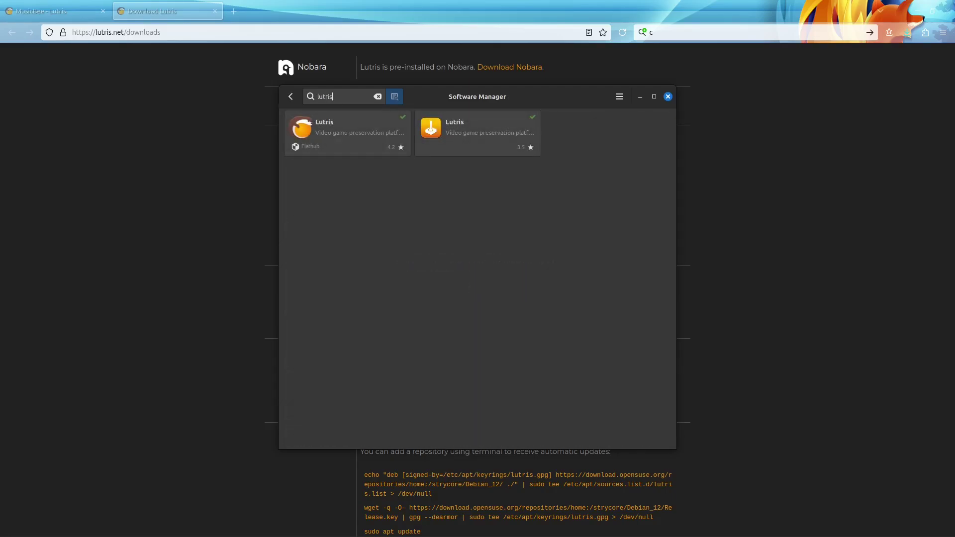
left_click(348, 132)
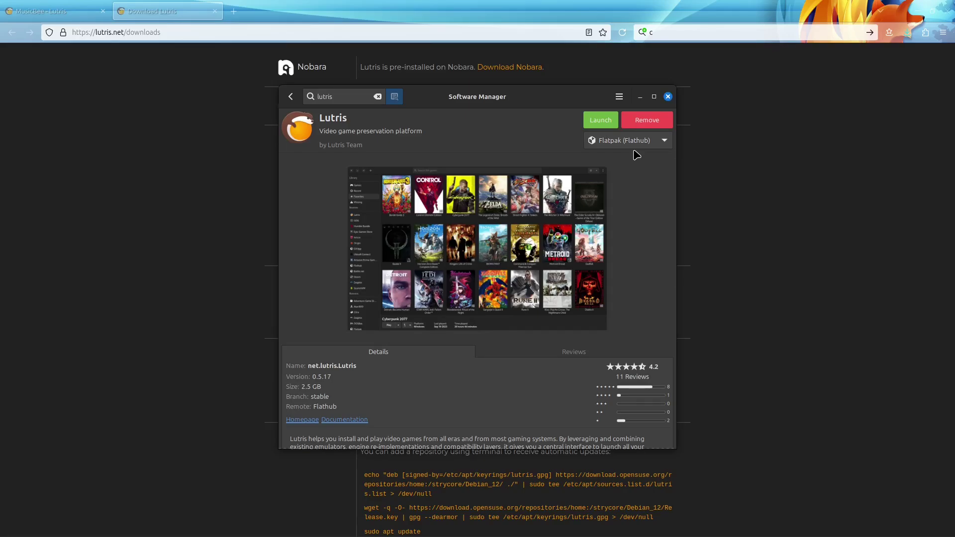
left_click(667, 96)
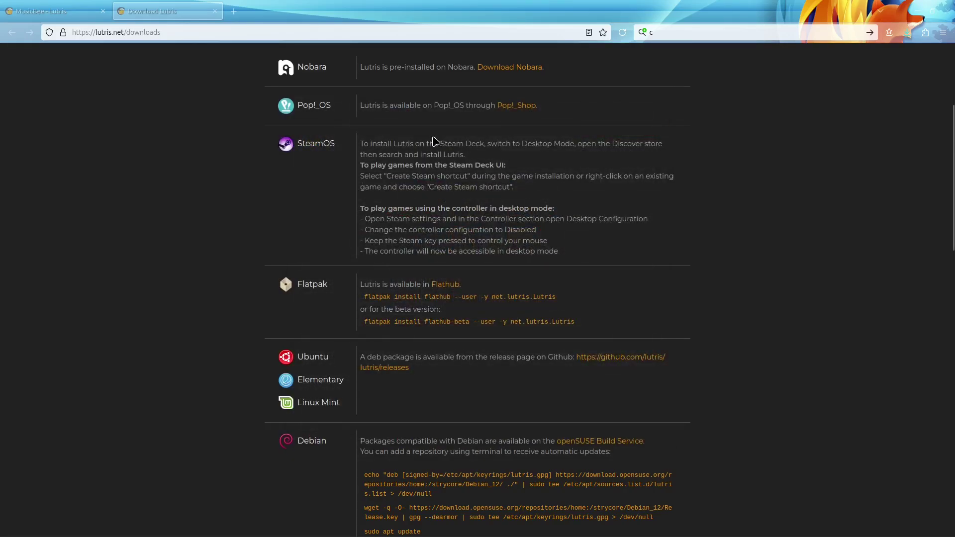
- Return to the MusicBee page on Lutris, open the official MusicBee website and go to its Windows download page
left_click(214, 10)
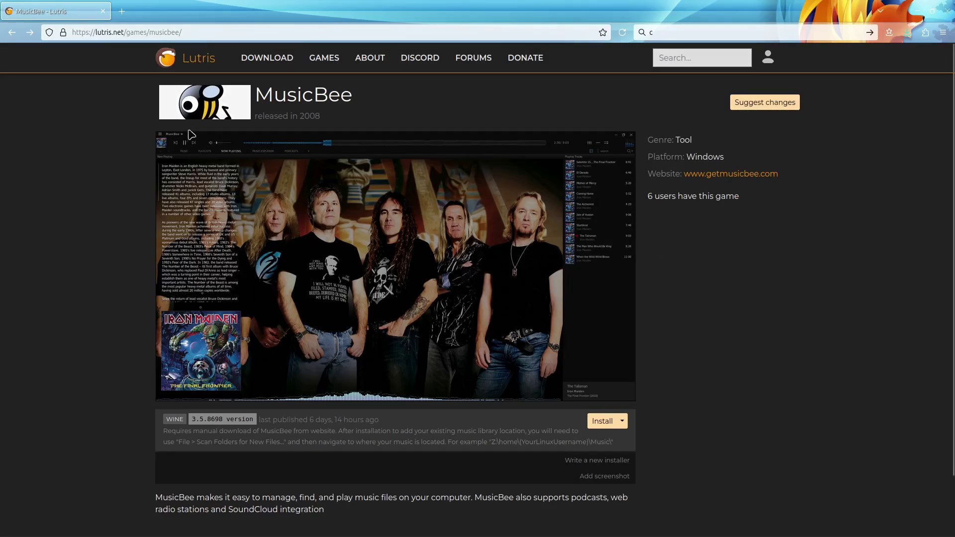
left_click(710, 178)
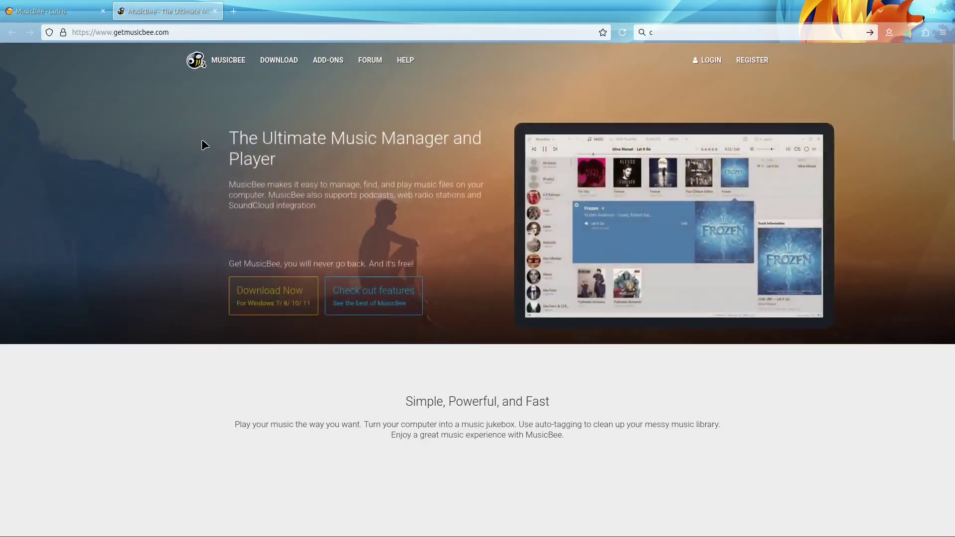
left_click(285, 305)
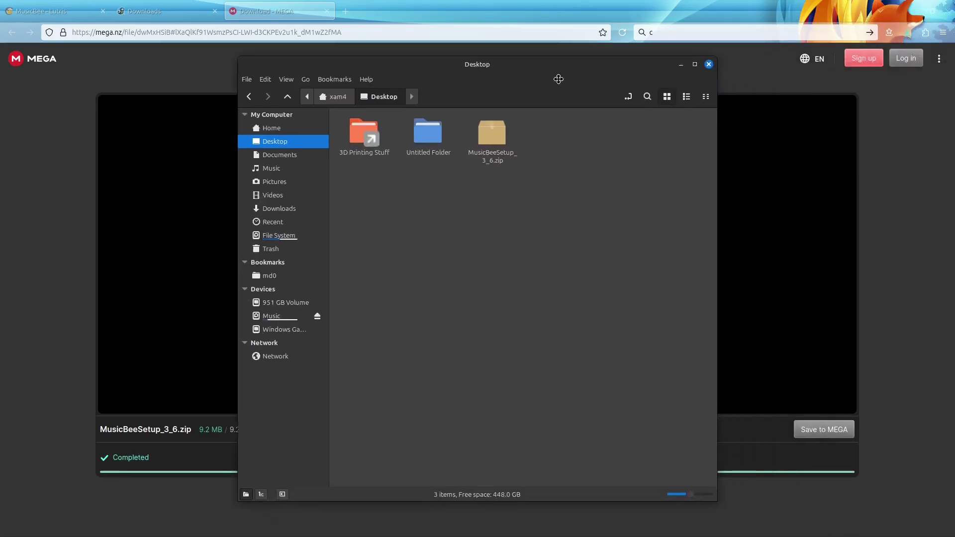
- Extract MusicBeeSetup_3_6.zip into the Desktop folder
left_click(457, 134)
right_click(457, 135)
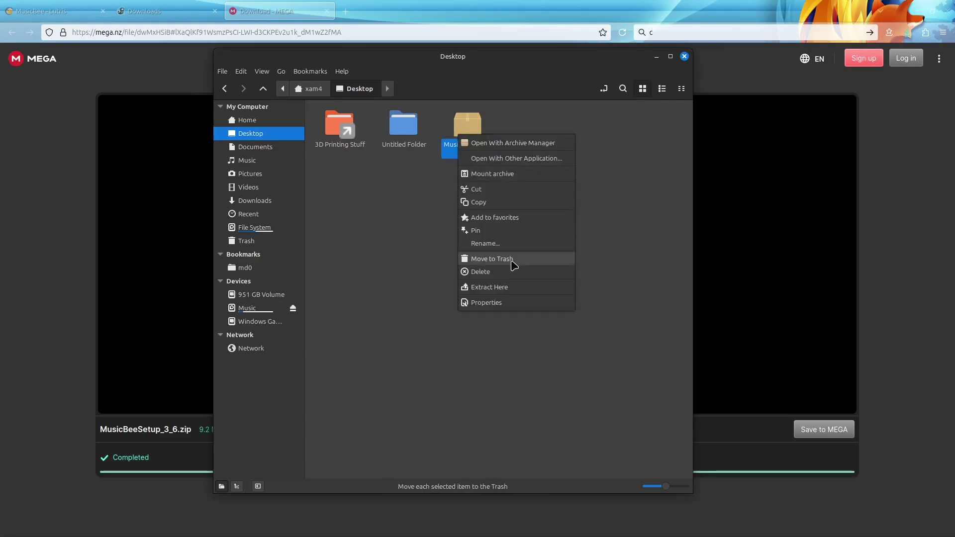
left_click(503, 286)
left_click(507, 179)
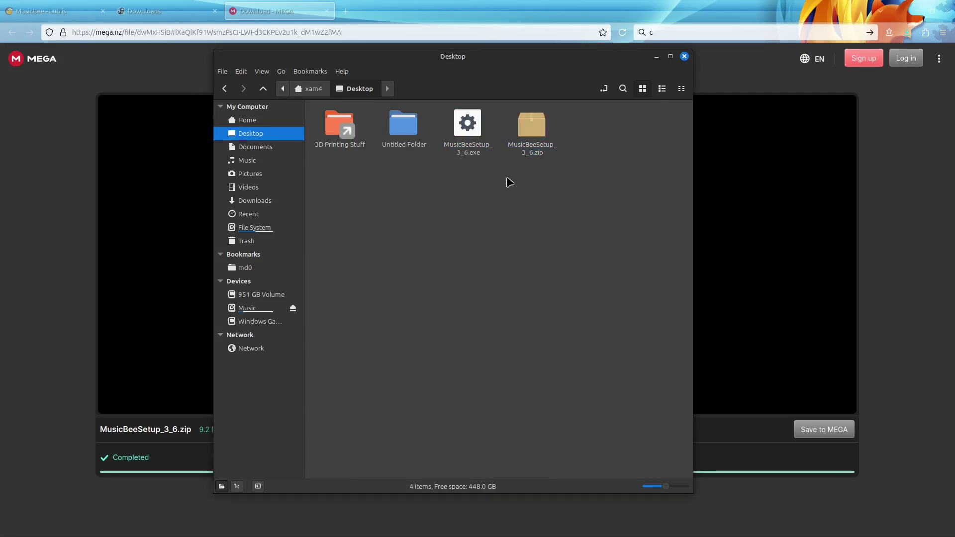
- Permanently delete MusicBeeSetup_3_6.zip from the Desktop, then close the file manager and the download pages
right_click(542, 130)
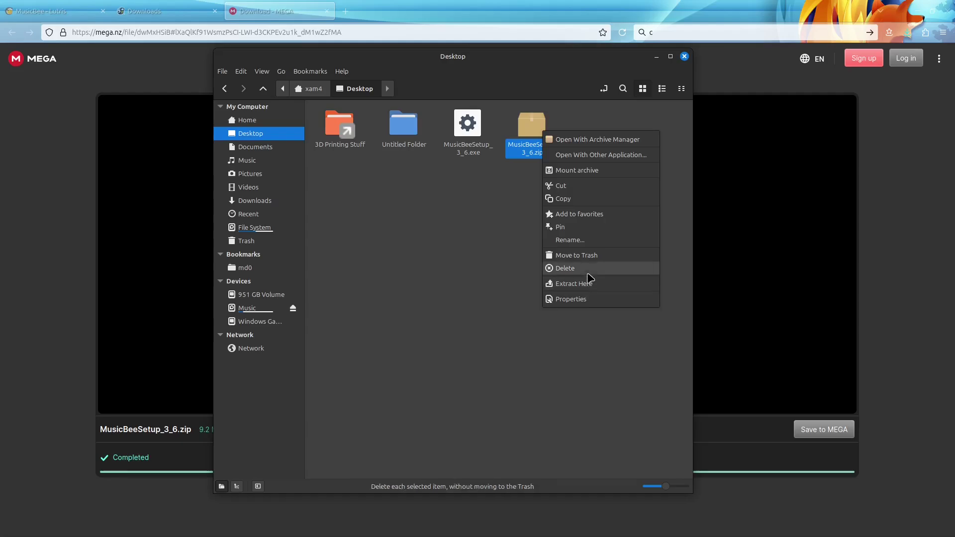
left_click(565, 268)
left_click(529, 315)
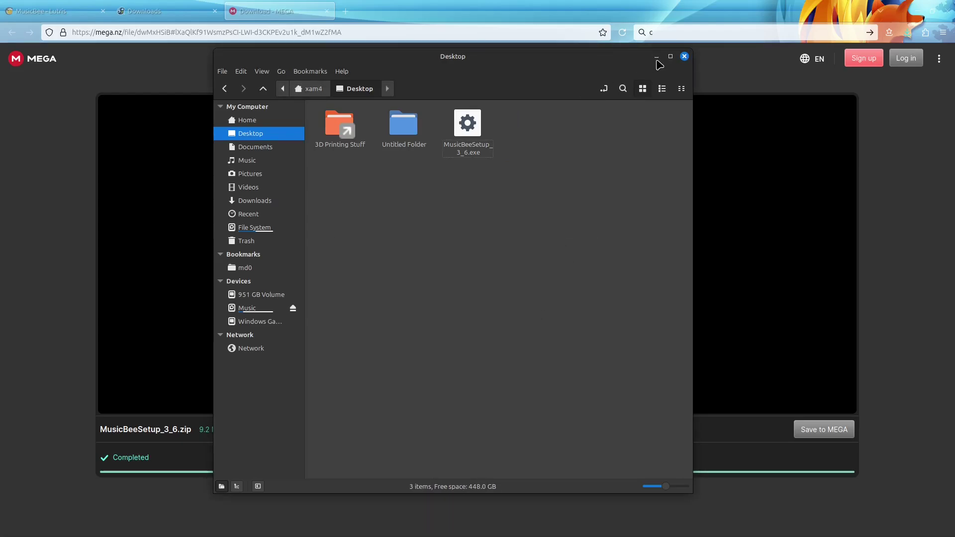
left_click(684, 56)
left_click(326, 11)
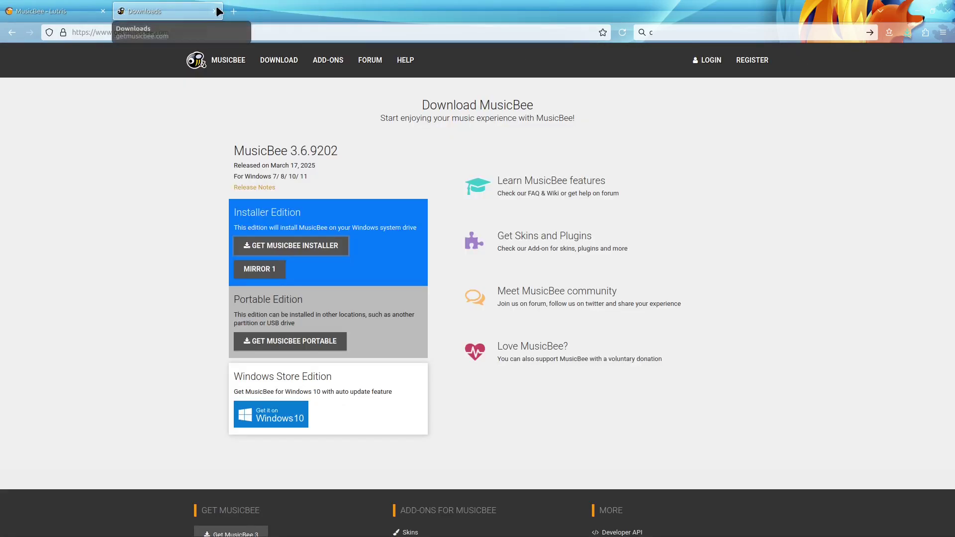
left_click(214, 11)
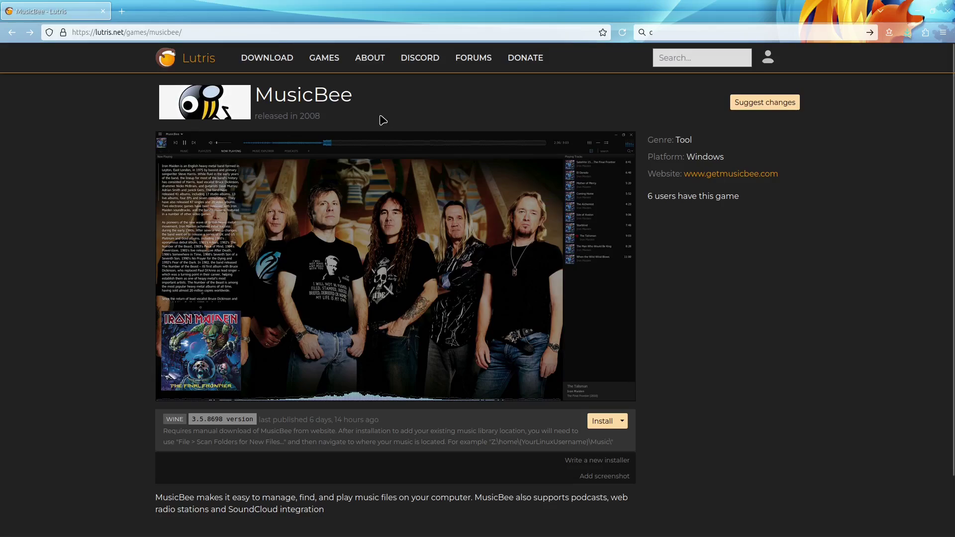
- Start the MusicBee 3.5.8698 Wine installer in Lutris from the MusicBee web page
left_click(602, 421)
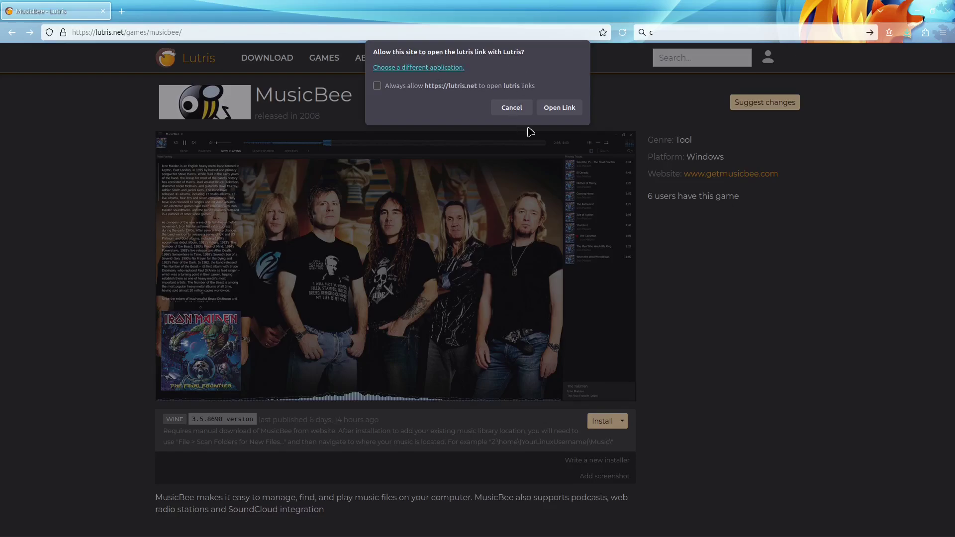
left_click(562, 108)
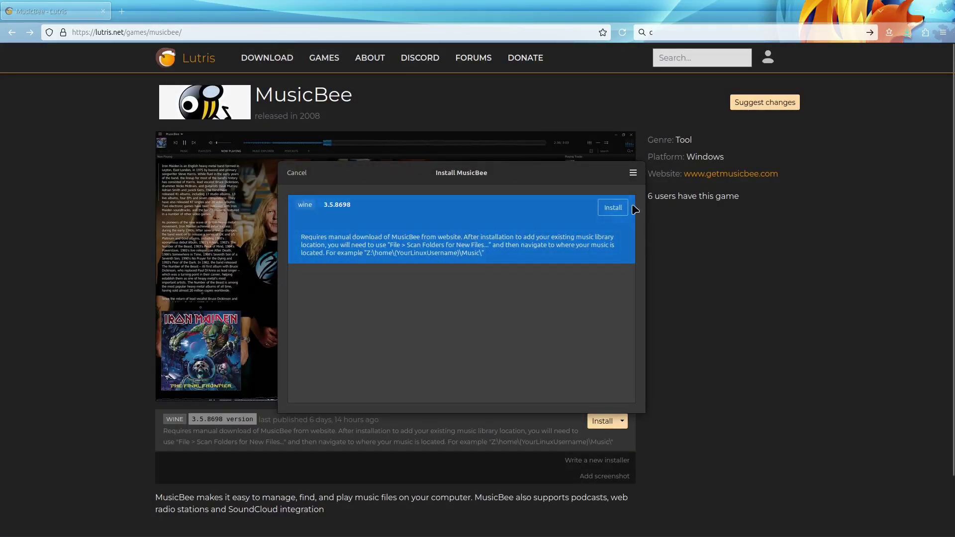
left_click(613, 209)
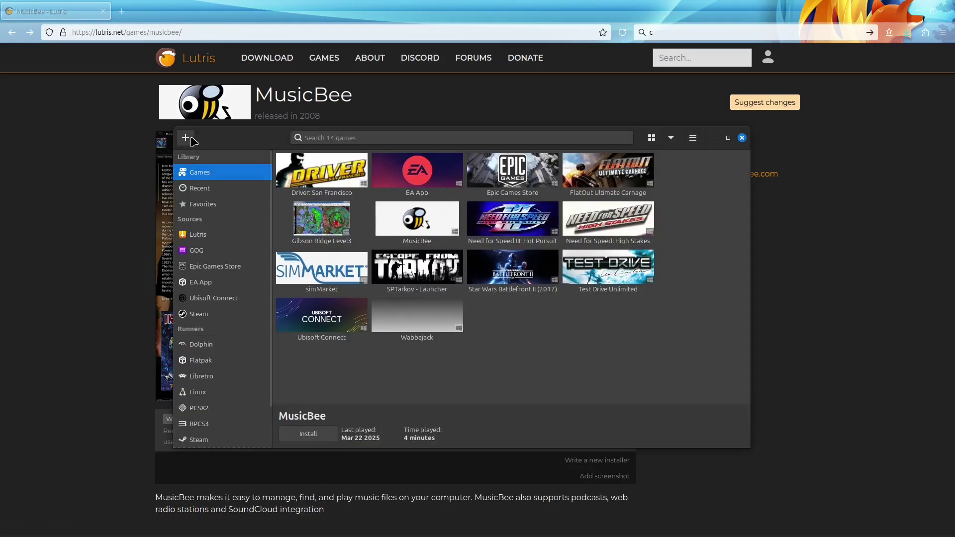
- Search the Lutris website for MusicBee from within Lutris and start its 3.5.8698 Wine installer
left_click(189, 139)
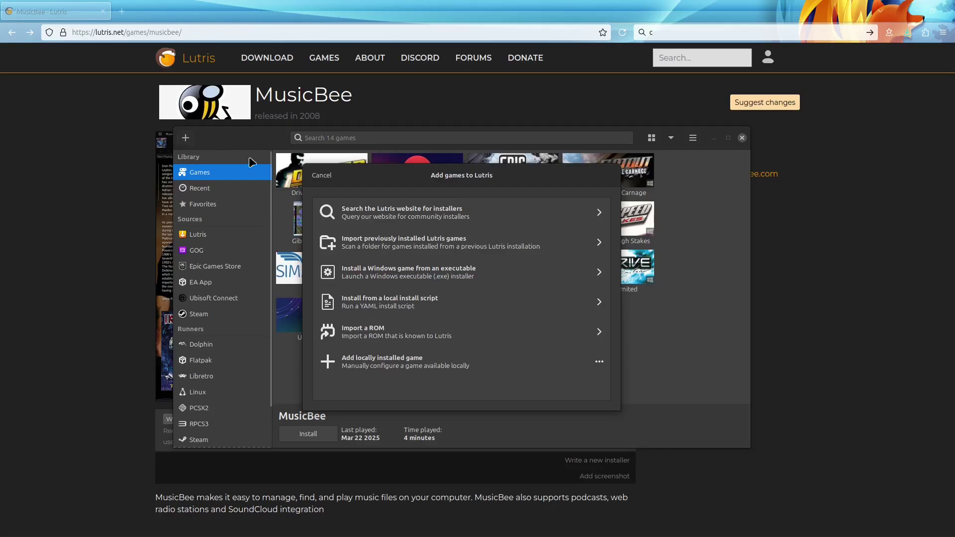
left_click(437, 215)
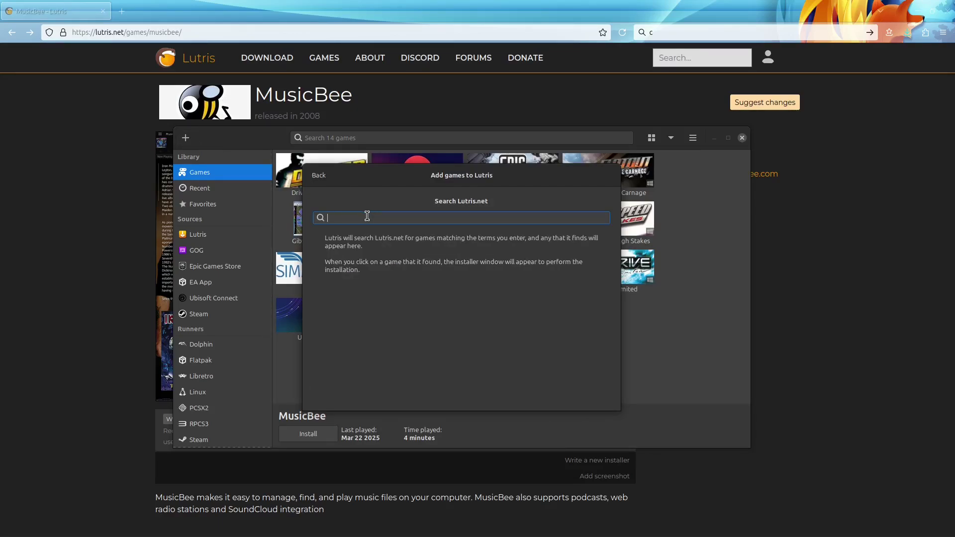
type("MusicBee")
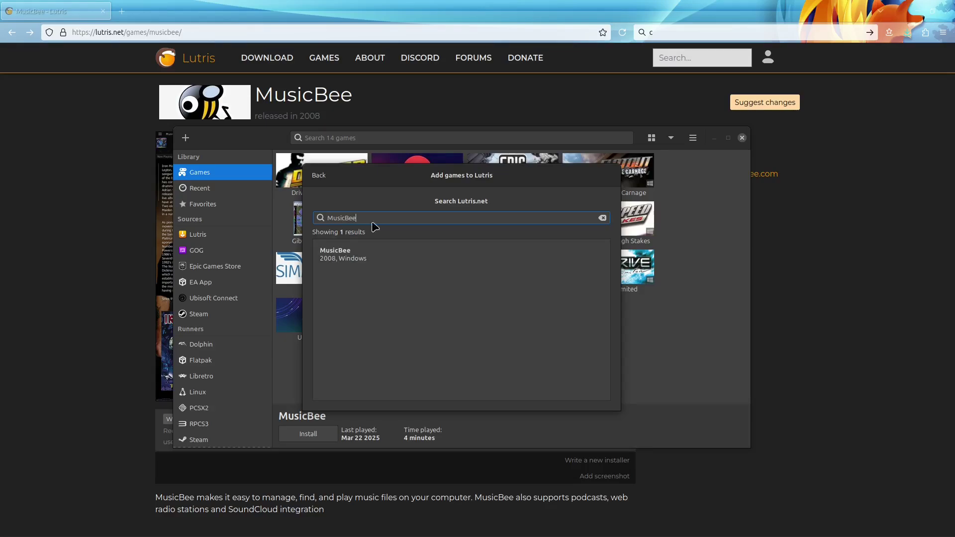
left_click(354, 262)
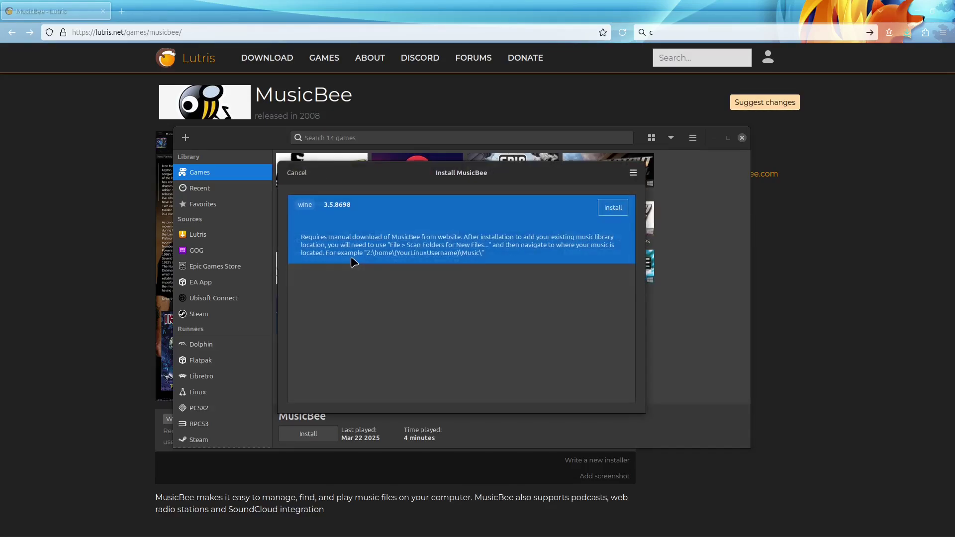
left_click(613, 208)
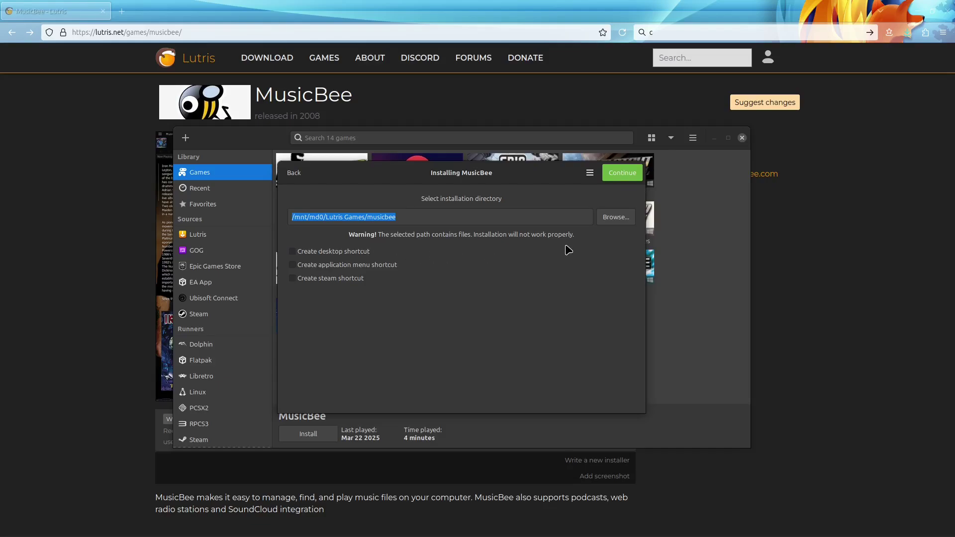
- Set the installation directory to /mnt/md0/Lutris Games/musicbee2 and continue without adding any shortcuts
left_click(439, 216)
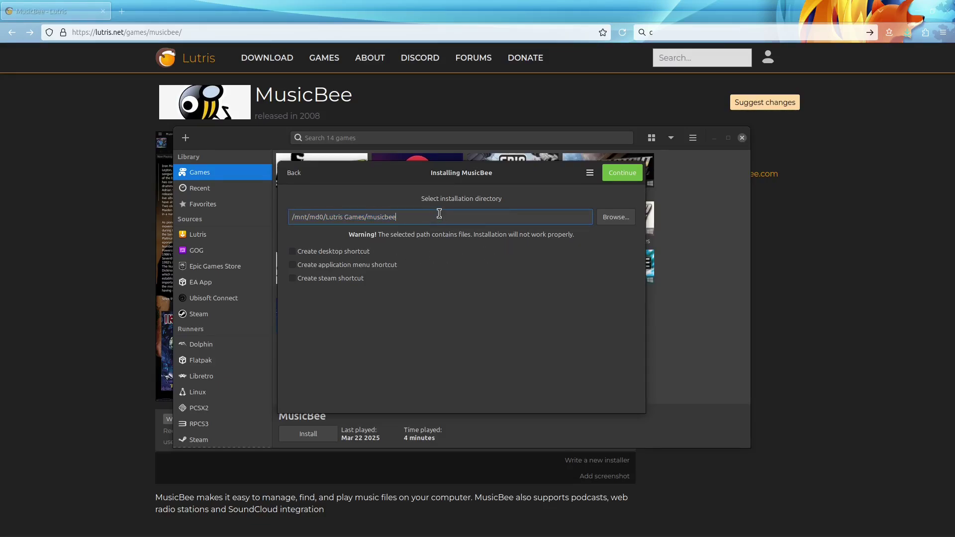
type("2")
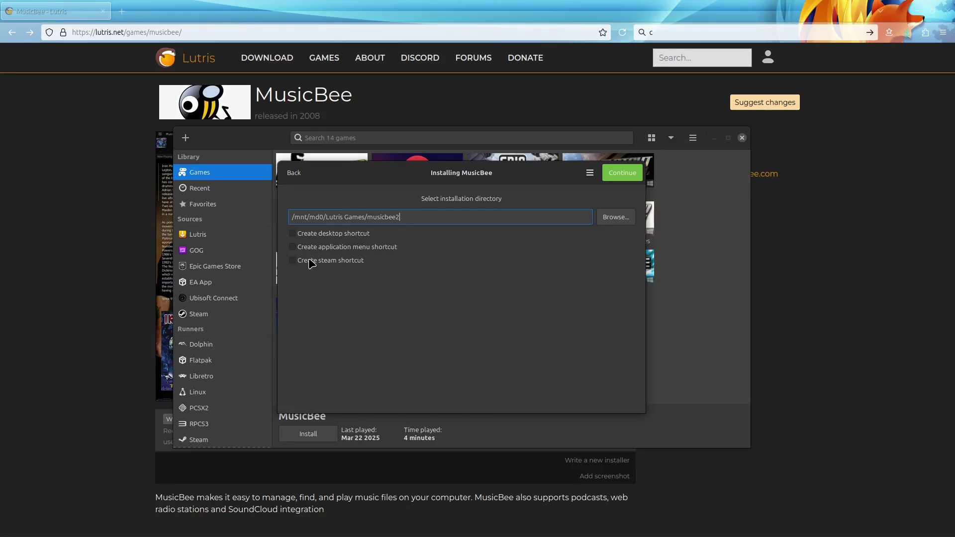
left_click(617, 178)
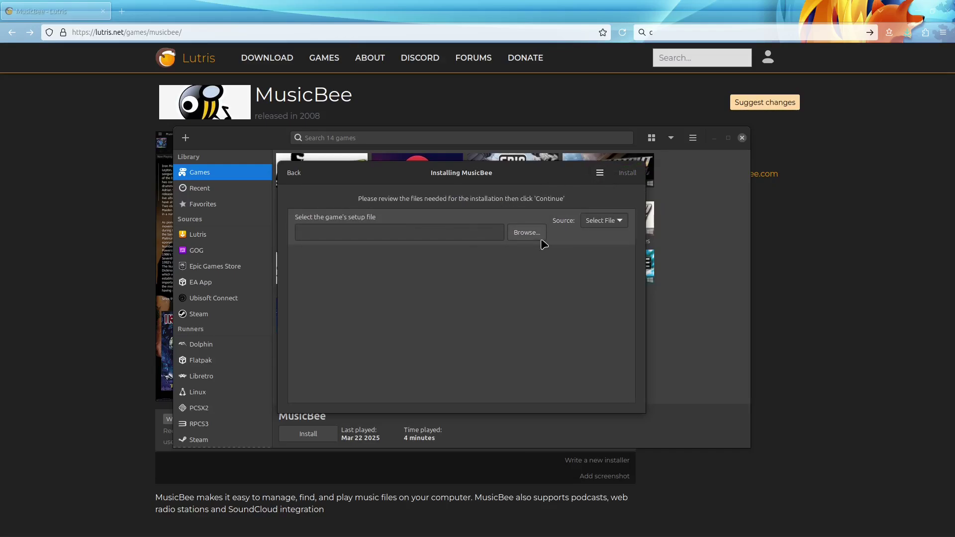
- Choose MusicBeeSetup_3_6.exe from the Desktop as the setup file and start the installation
left_click(522, 232)
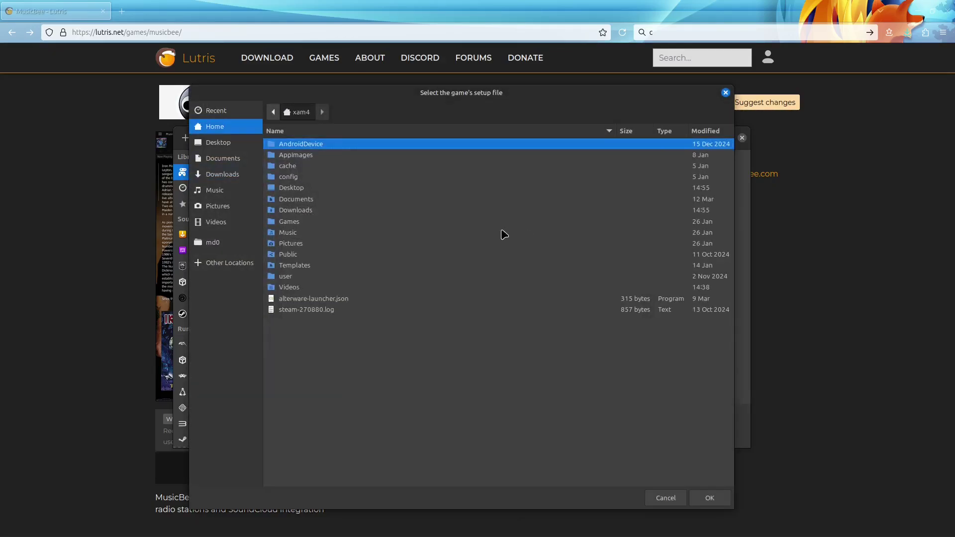
left_click(231, 149)
left_click(315, 167)
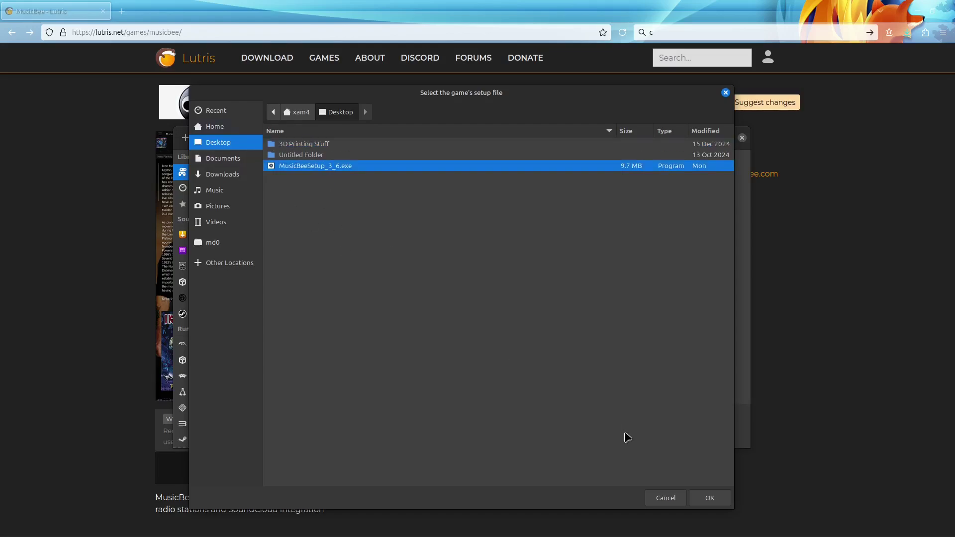
left_click(710, 498)
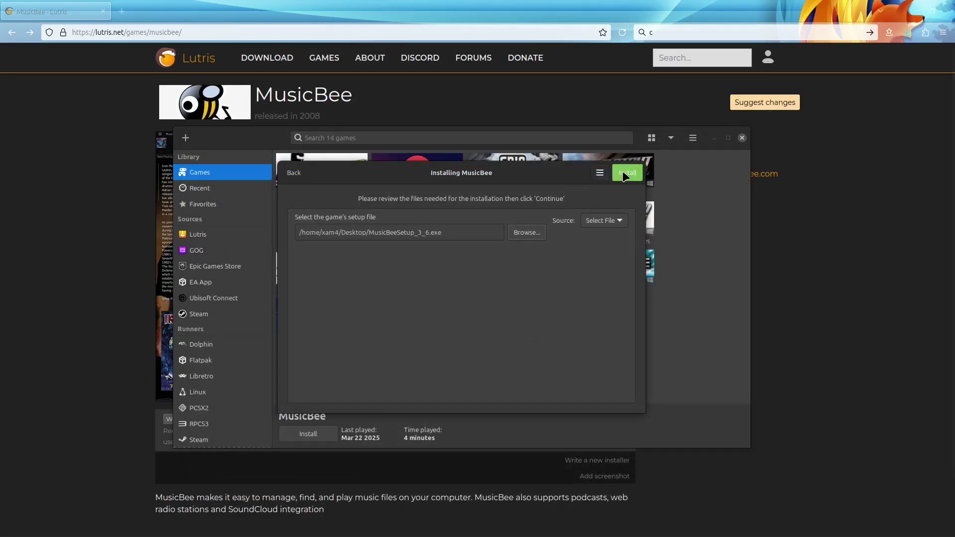
left_click(626, 173)
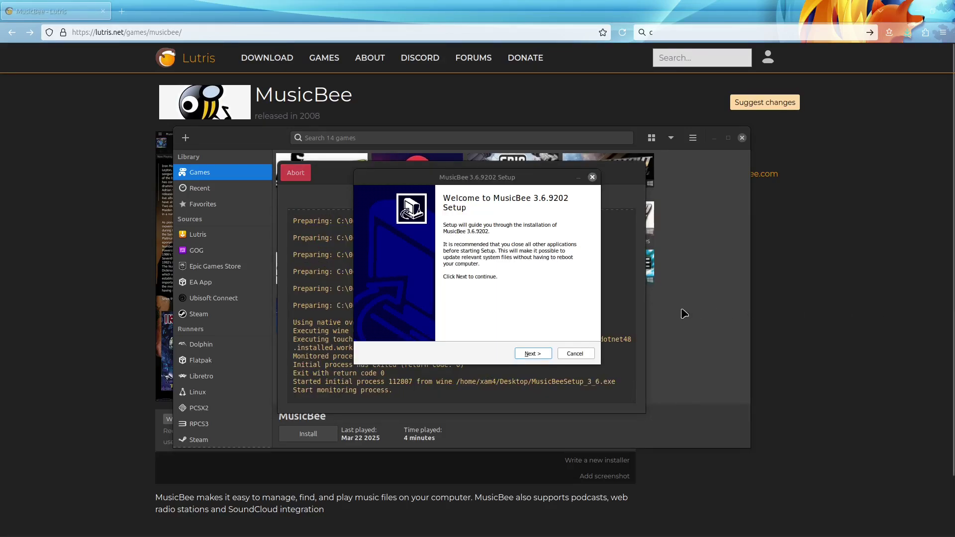
- Accept the MusicBee 3.6.9202 license agreement, install into C:\Program Files\MusicBee and finish the setup
left_click(533, 353)
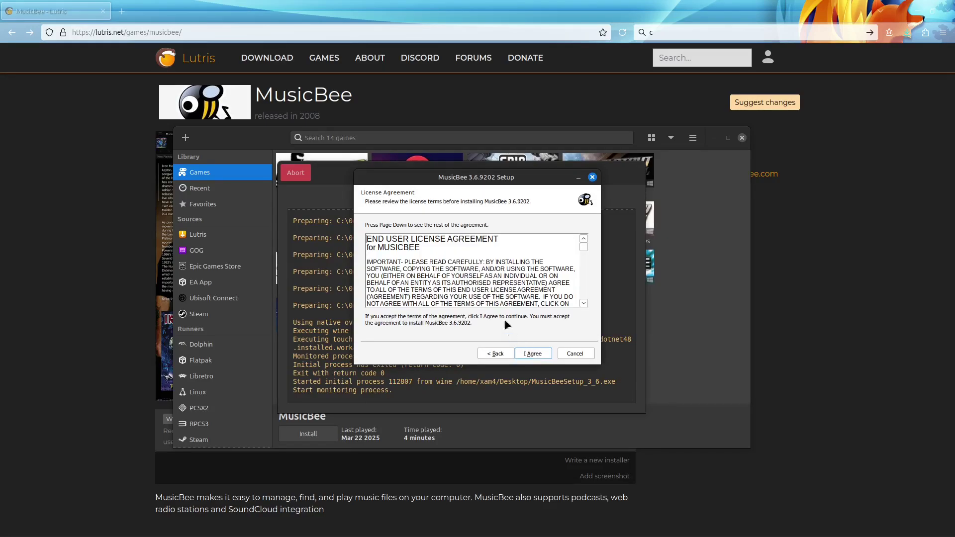
left_click(542, 355)
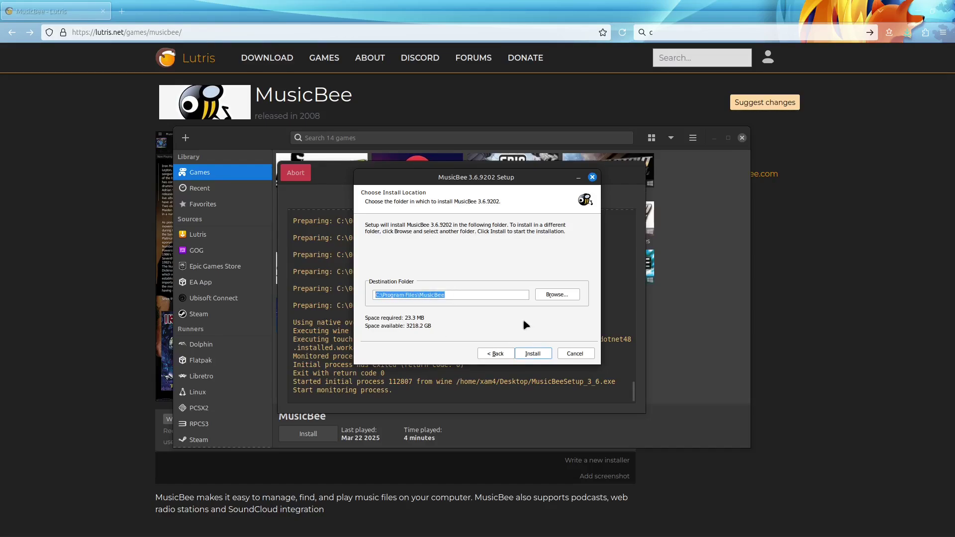
left_click(532, 354)
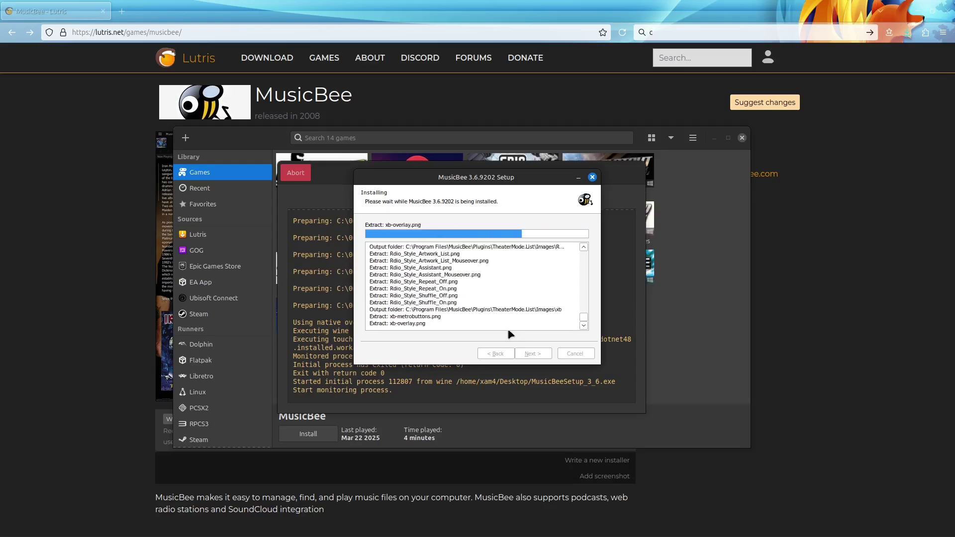
left_click(474, 264)
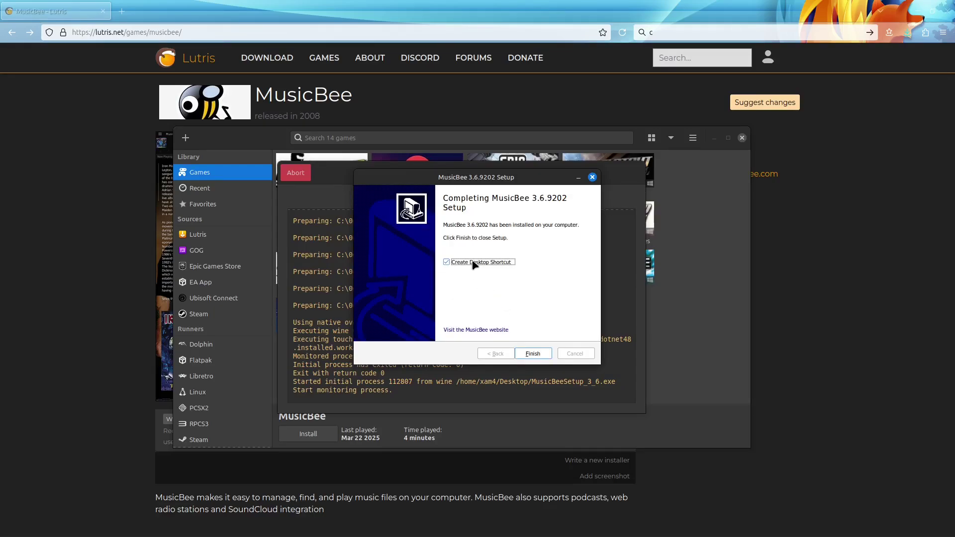
left_click(446, 262)
left_click(475, 265)
left_click(539, 354)
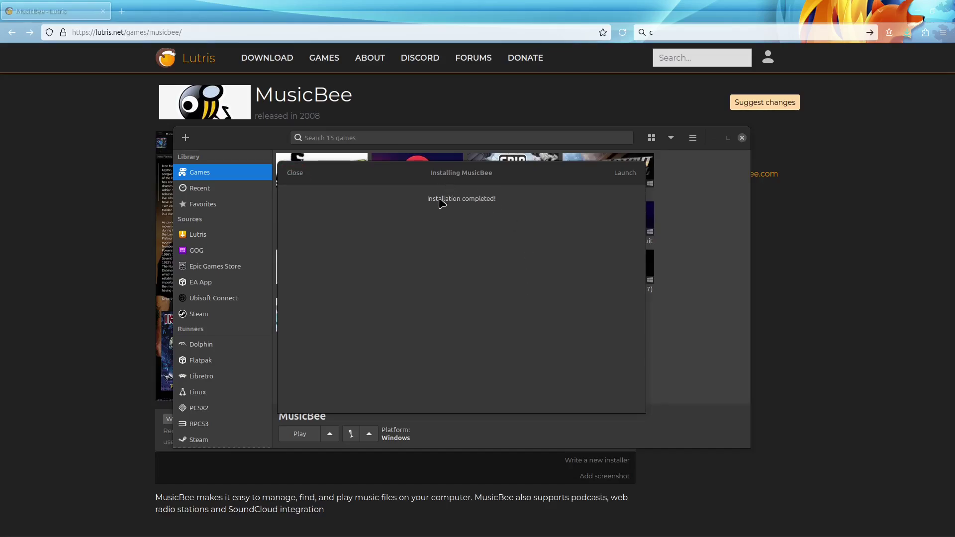
- Launch MusicBee from the completed Lutris installation and create an empty library without importing any music
left_click(622, 175)
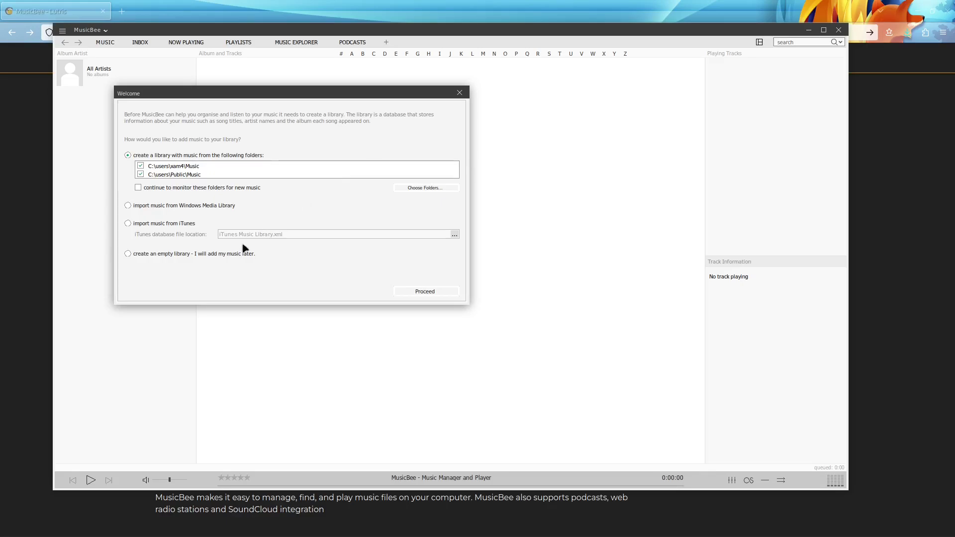
left_click(235, 254)
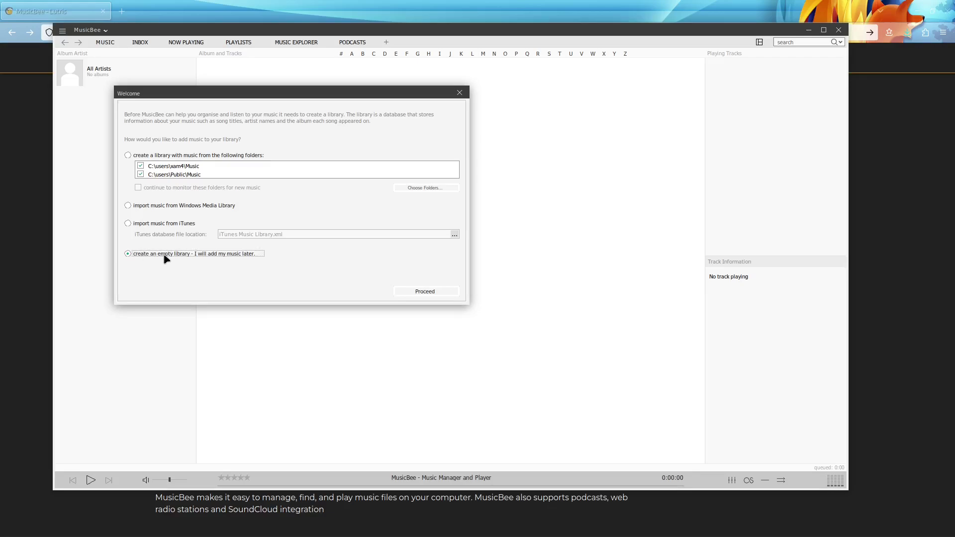
left_click(440, 296)
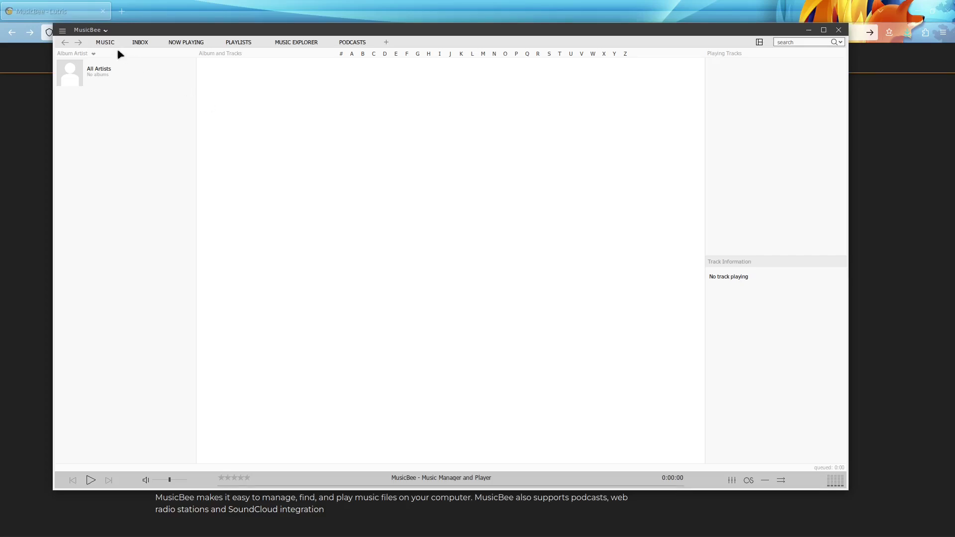
- Scan only the Wayfarer folder inside the home directory's Music folder on Z: and add its audio files to the library
left_click(101, 31)
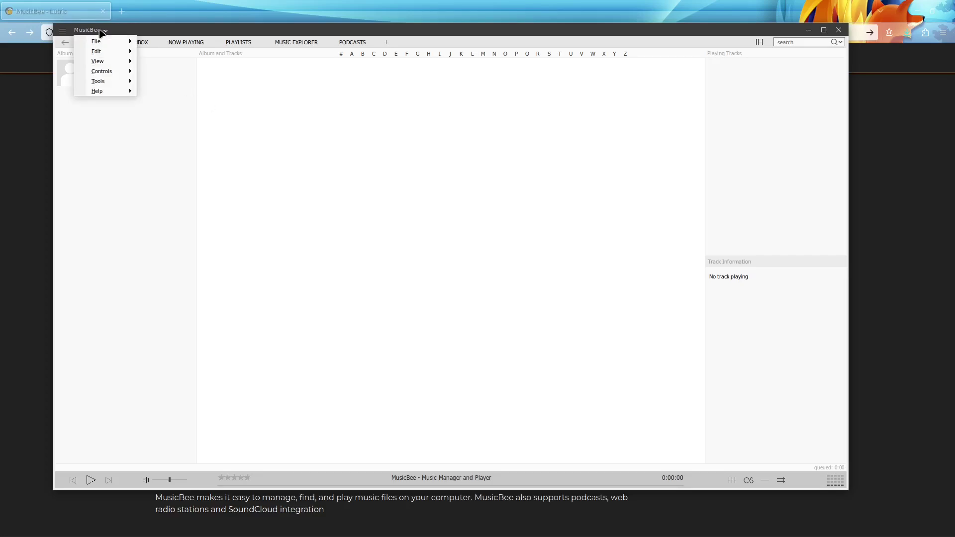
left_click(114, 42)
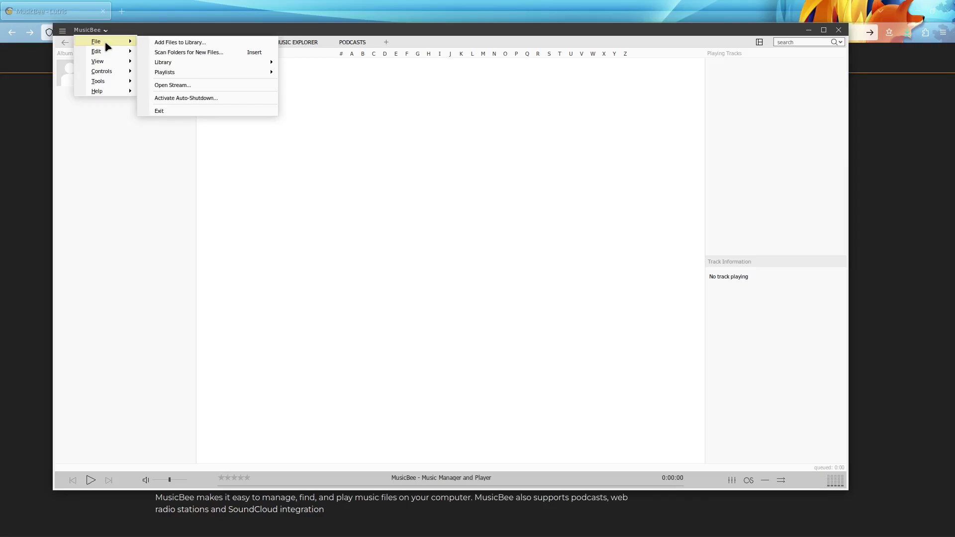
left_click(181, 53)
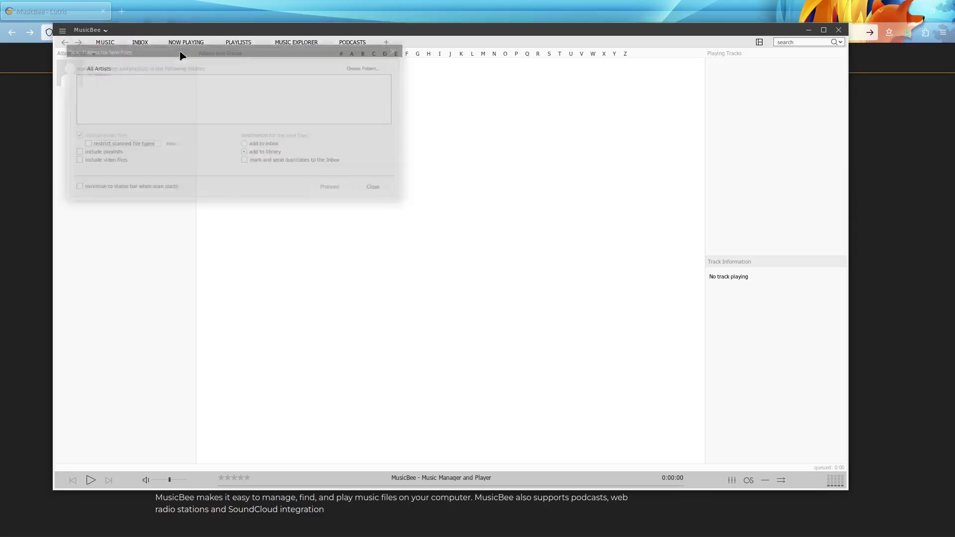
left_click_drag(296, 53, 376, 132)
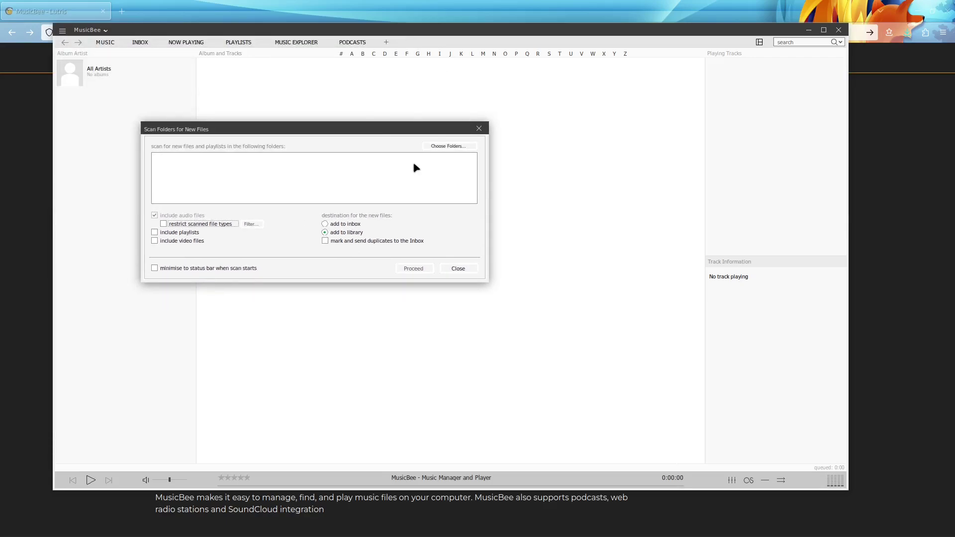
left_click(434, 147)
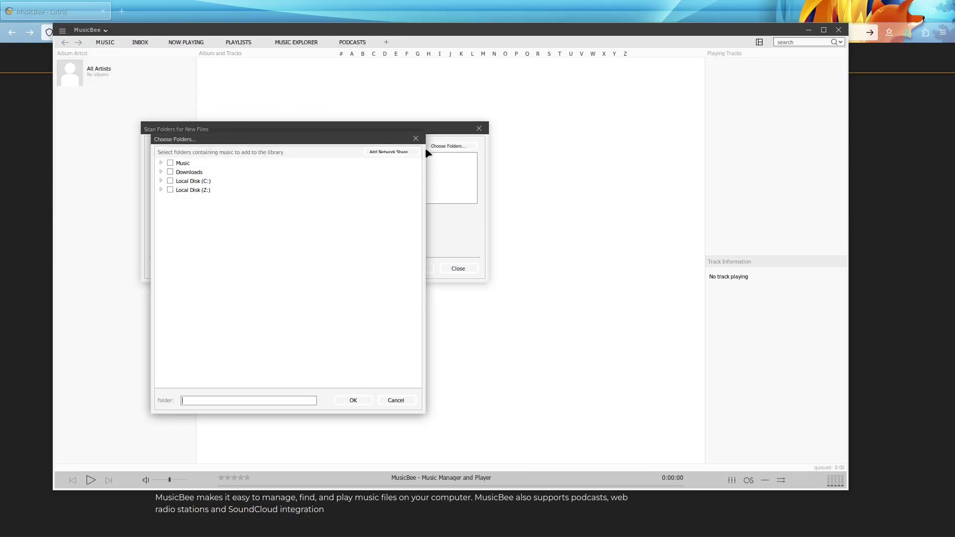
left_click(160, 189)
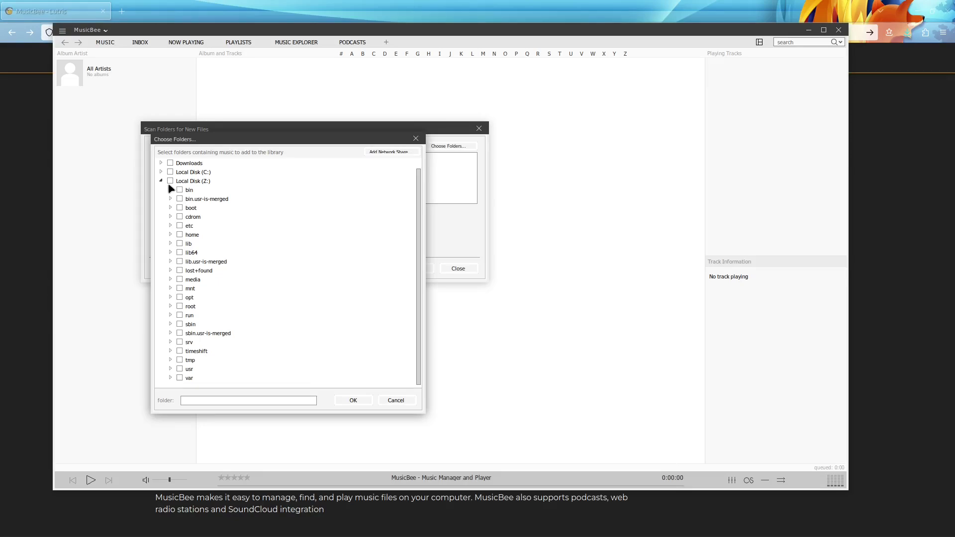
left_click(170, 234)
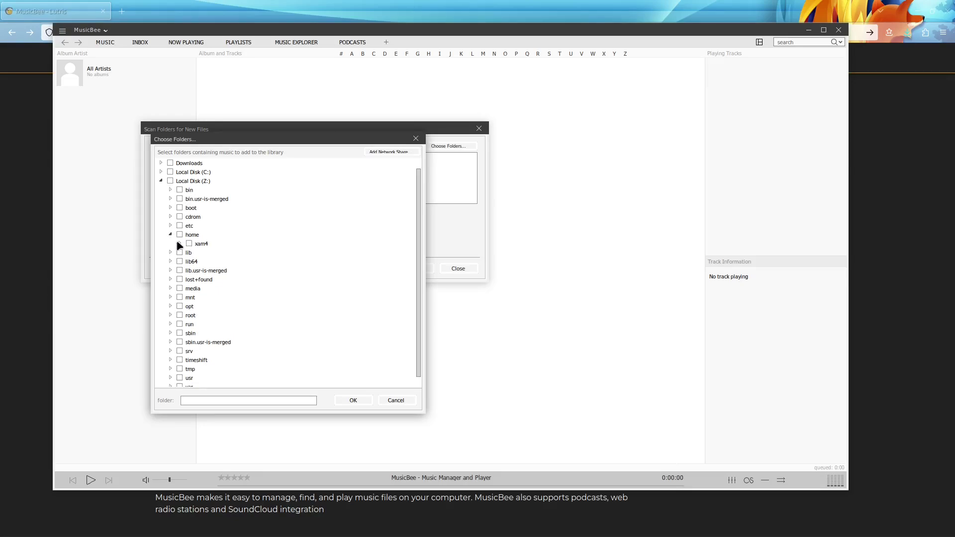
left_click(180, 244)
scroll(207, 297, "down", 5)
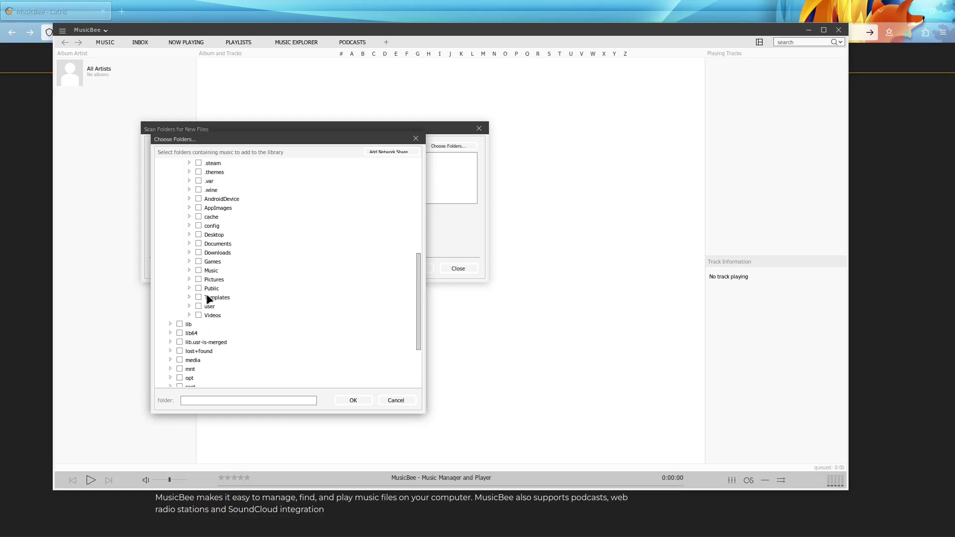
left_click(200, 271)
left_click(189, 271)
left_click(208, 280)
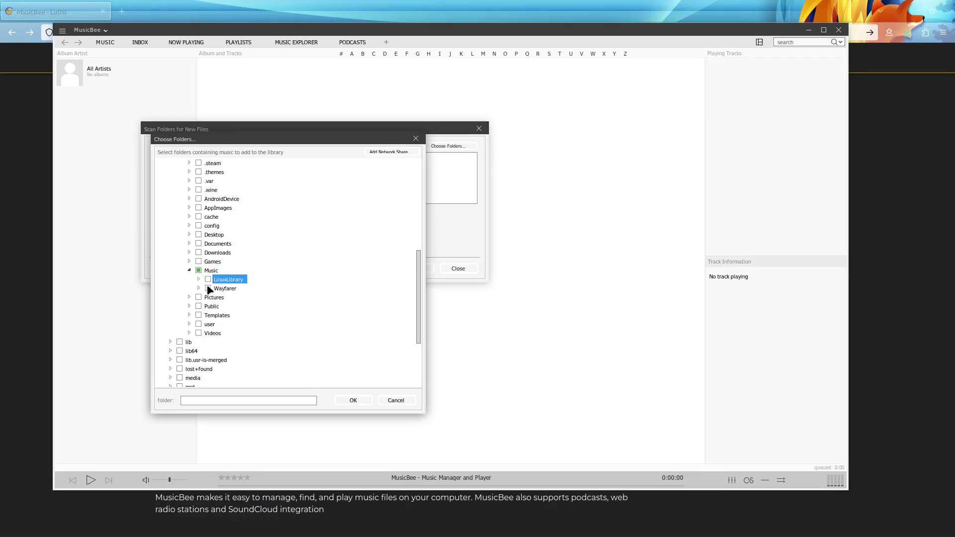
left_click(353, 400)
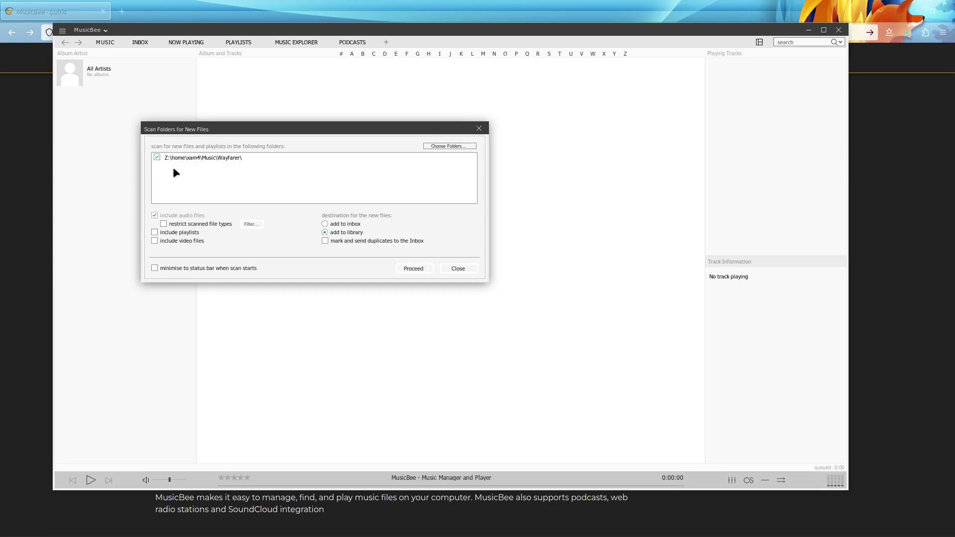
left_click(423, 269)
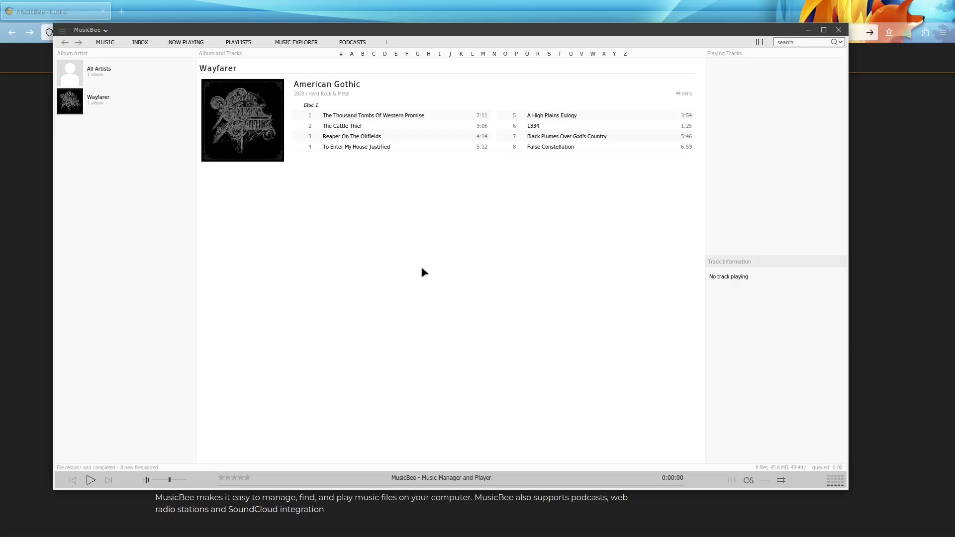
- Play and pause The Thousand Tombs Of Western Promise, and select all tracks of the American Gothic album
double_click(401, 119)
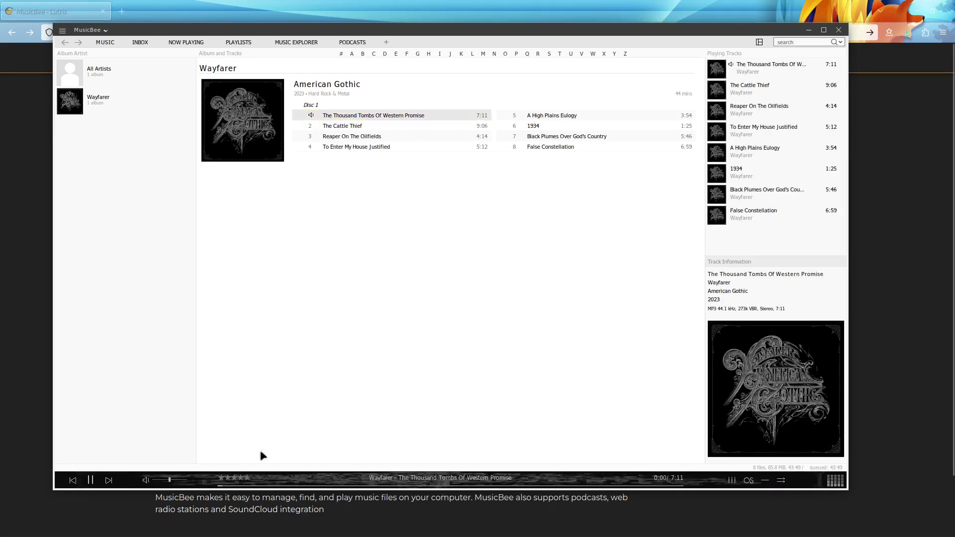
left_click(90, 482)
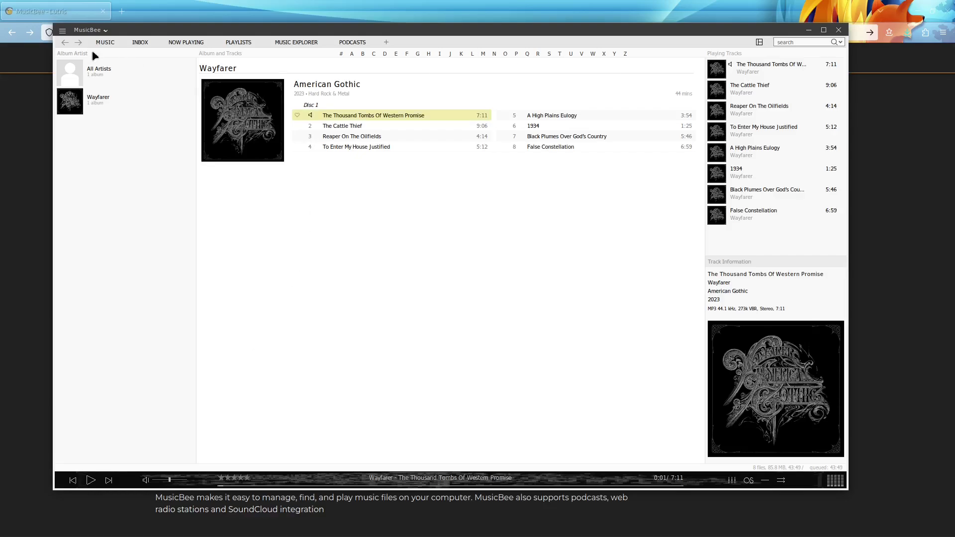
left_click(99, 32)
mouse_move(98, 44)
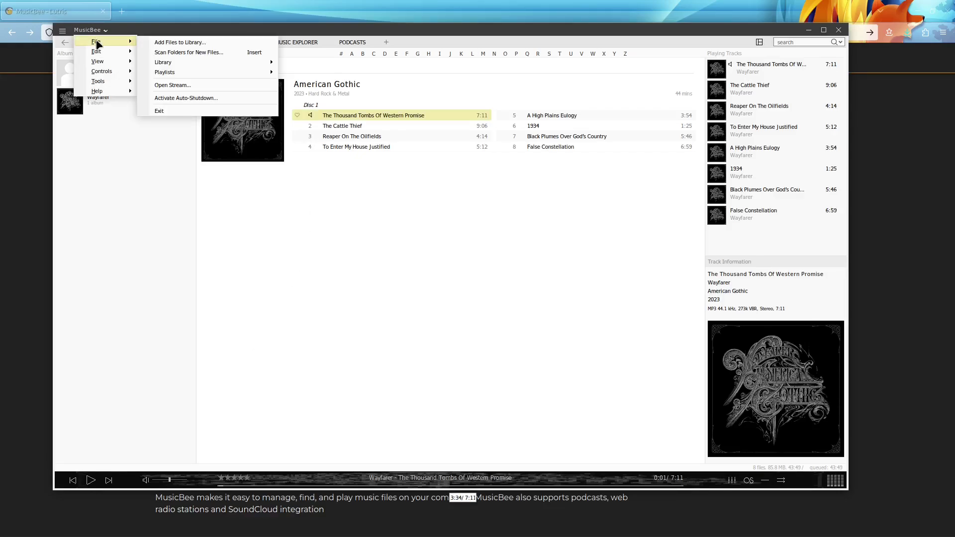
key("ctrl+a")
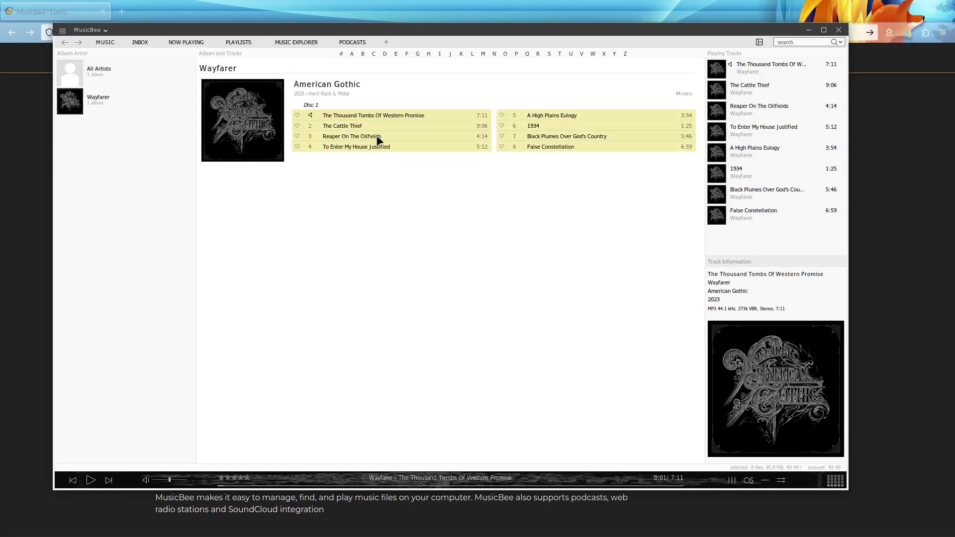
- Rescan the Wayfarer music folder for new files with the library as destination
left_click(99, 31)
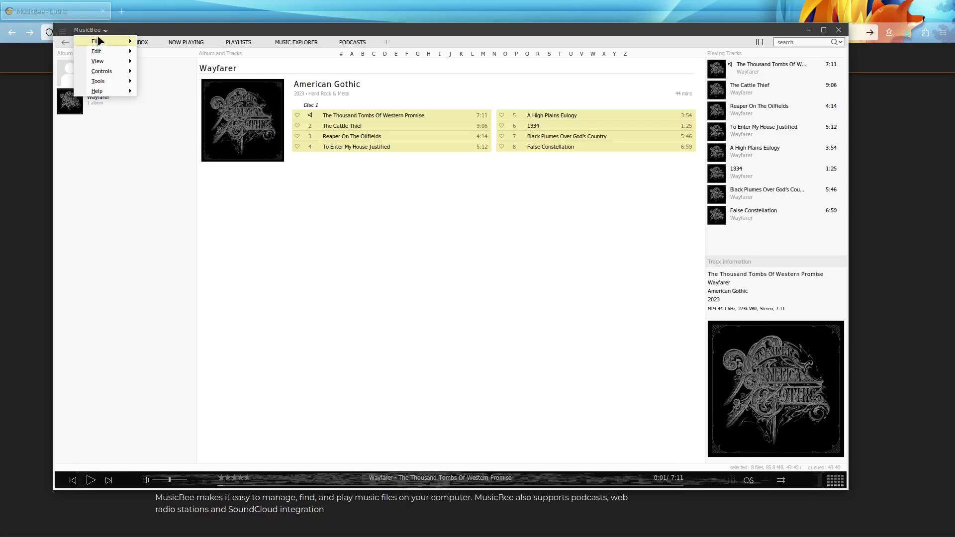
mouse_move(99, 43)
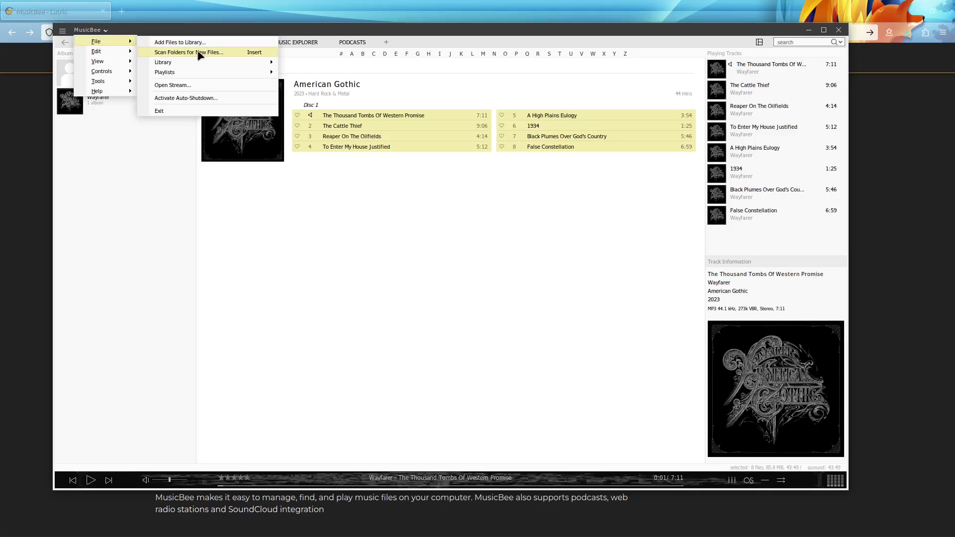
left_click(199, 54)
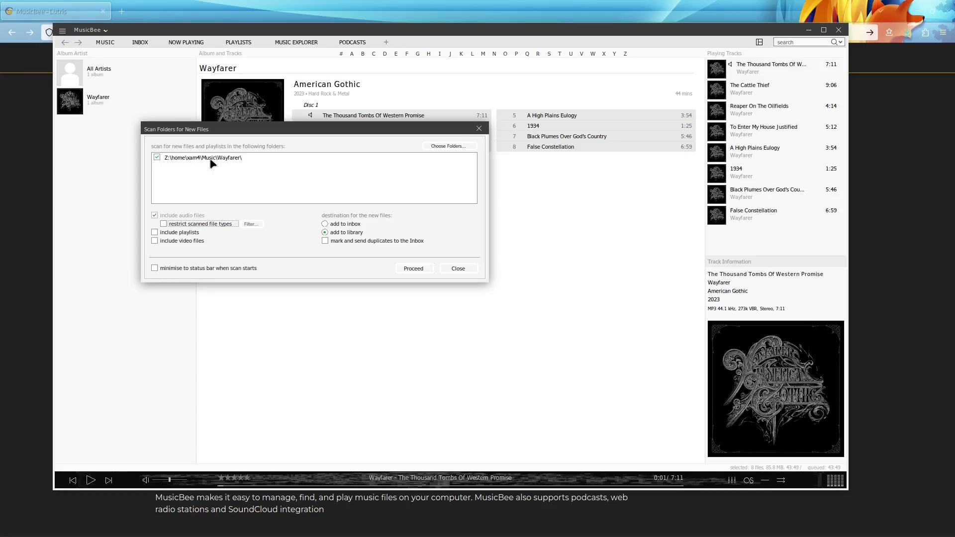
left_click(404, 270)
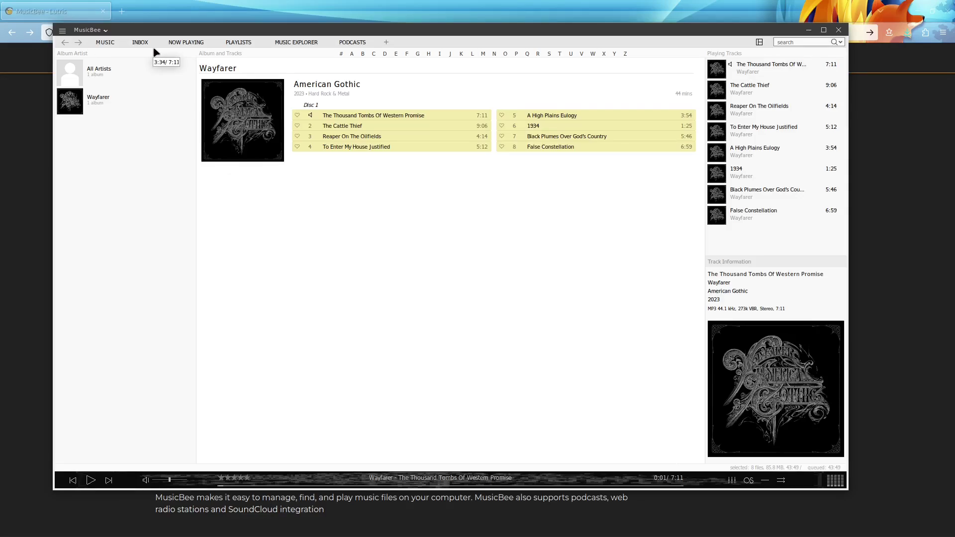
- Add the folder Z:\media\Music\Media\CDs to the folders scanned for new files, keeping the Wayfarer folder included
left_click(101, 33)
mouse_move(97, 42)
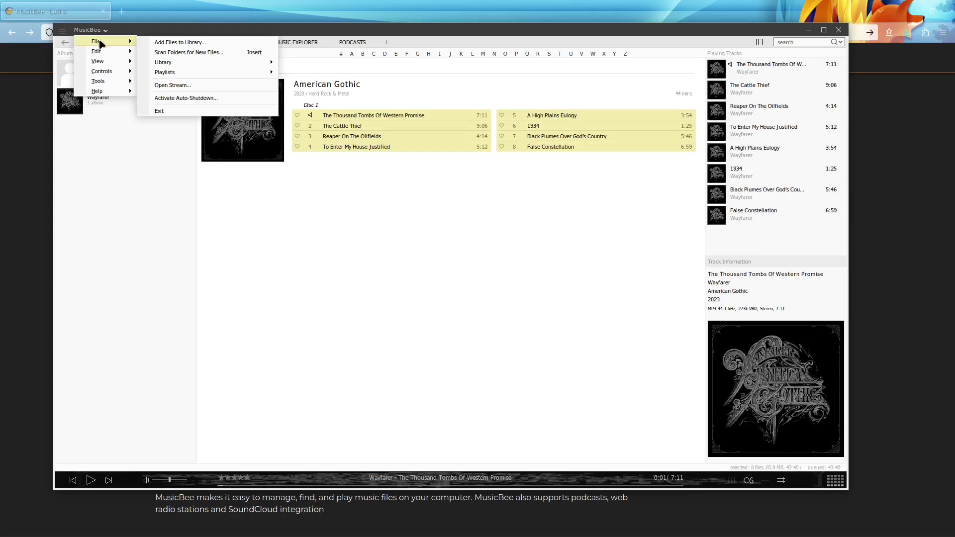
left_click(196, 51)
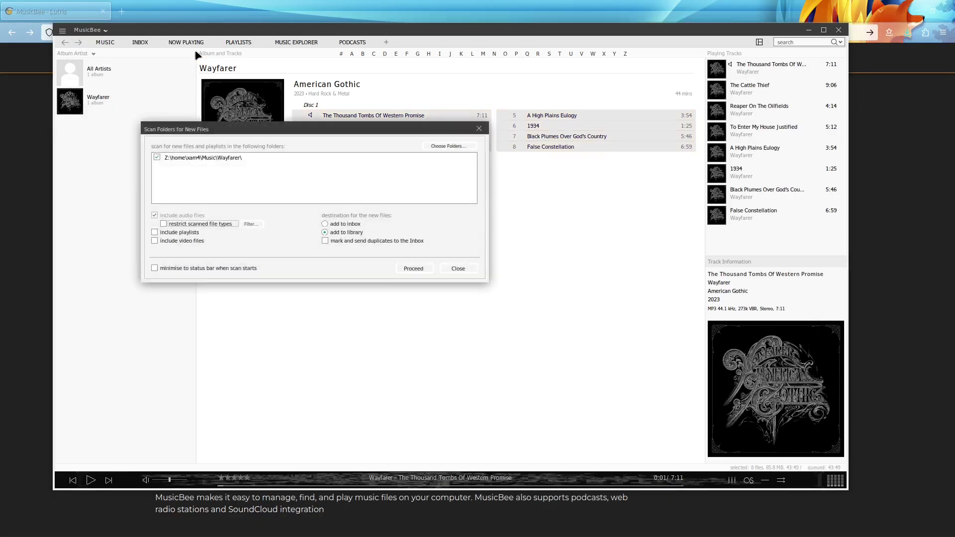
left_click(448, 145)
left_click_drag(418, 192, 419, 346)
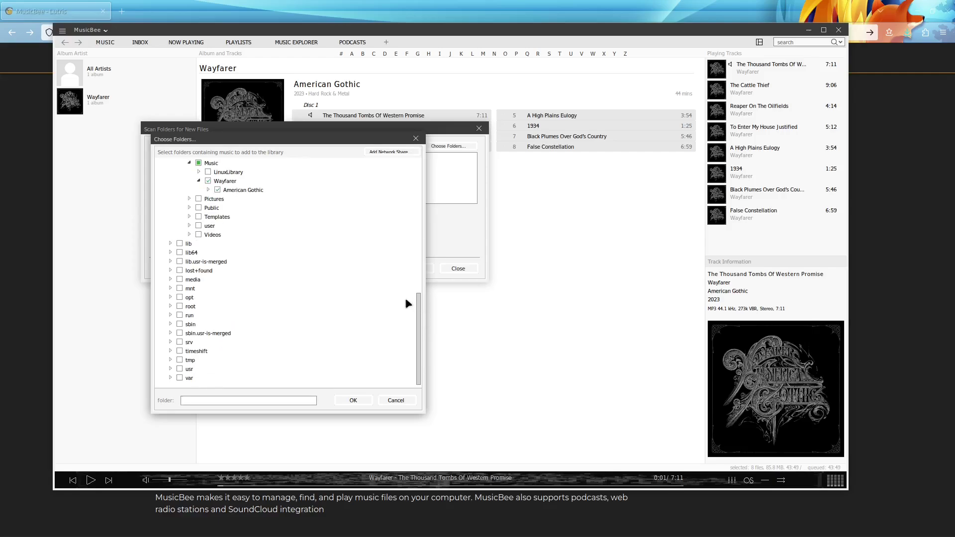
left_click(170, 289)
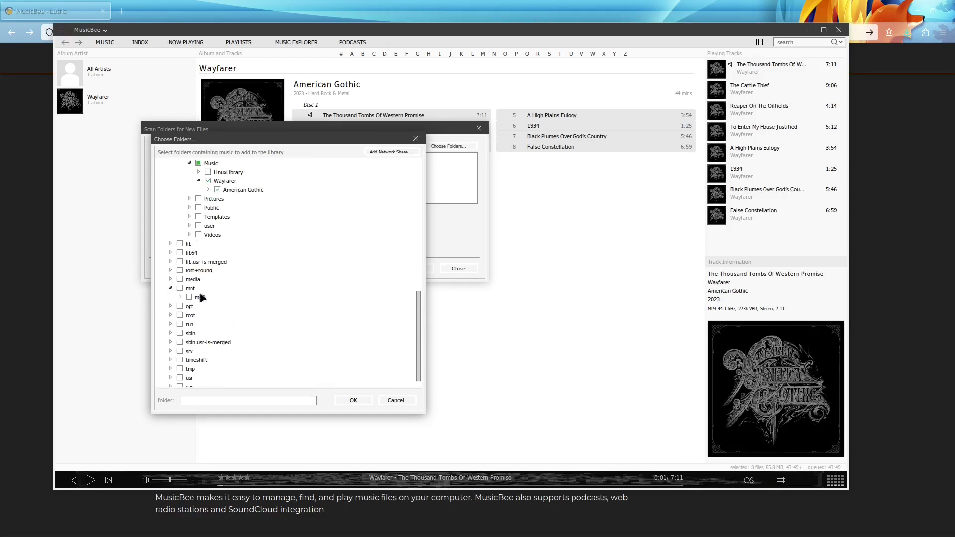
left_click(170, 279)
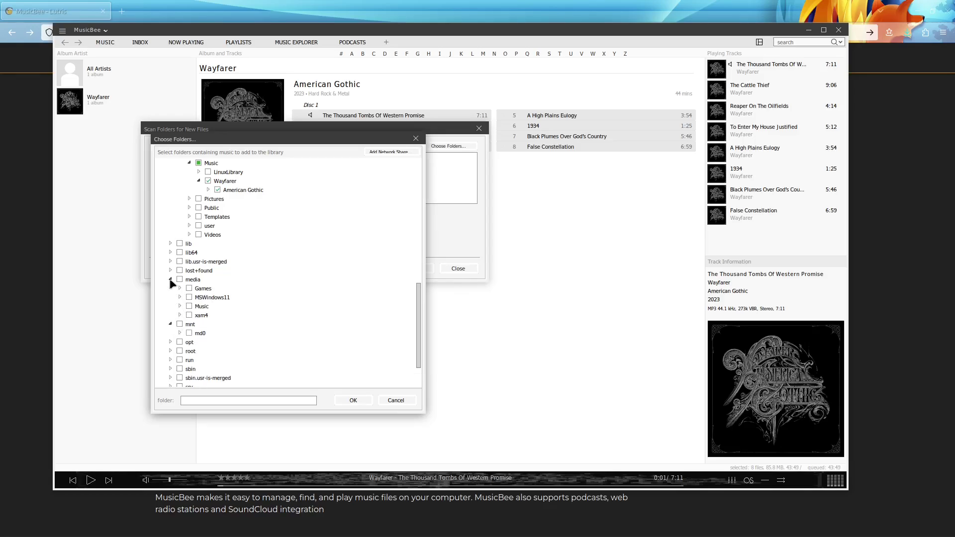
left_click(180, 307)
scroll(258, 284, "down", 4)
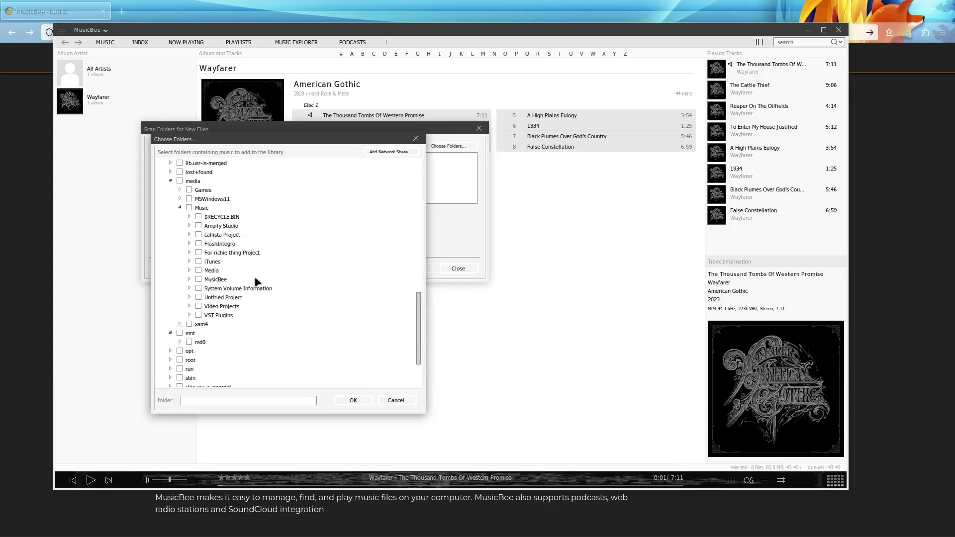
scroll(256, 282, "up", 1)
left_click(190, 279)
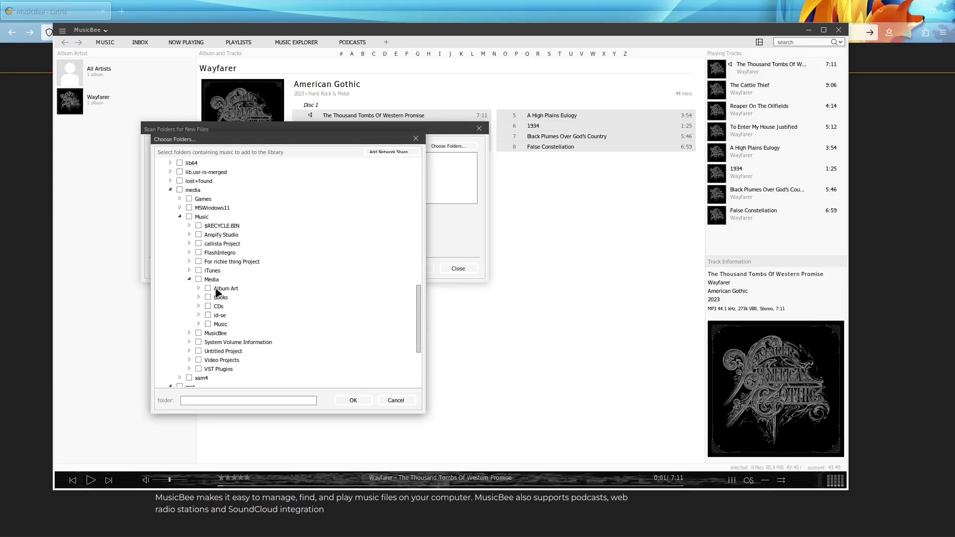
left_click(208, 307)
left_click(364, 402)
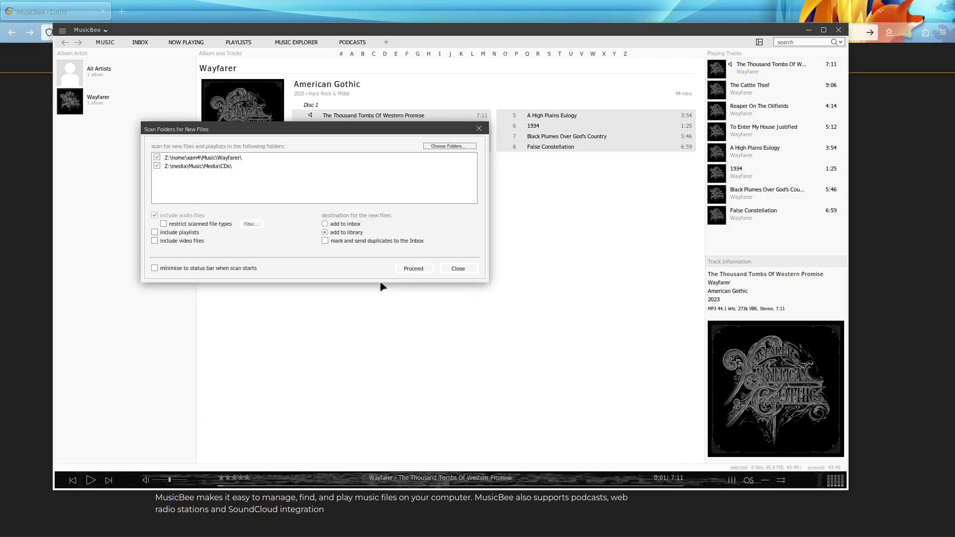
- Scan the Wayfarer and Z:\media\Music\Media\CDs folders for new audio files and add them to the library
left_click(423, 270)
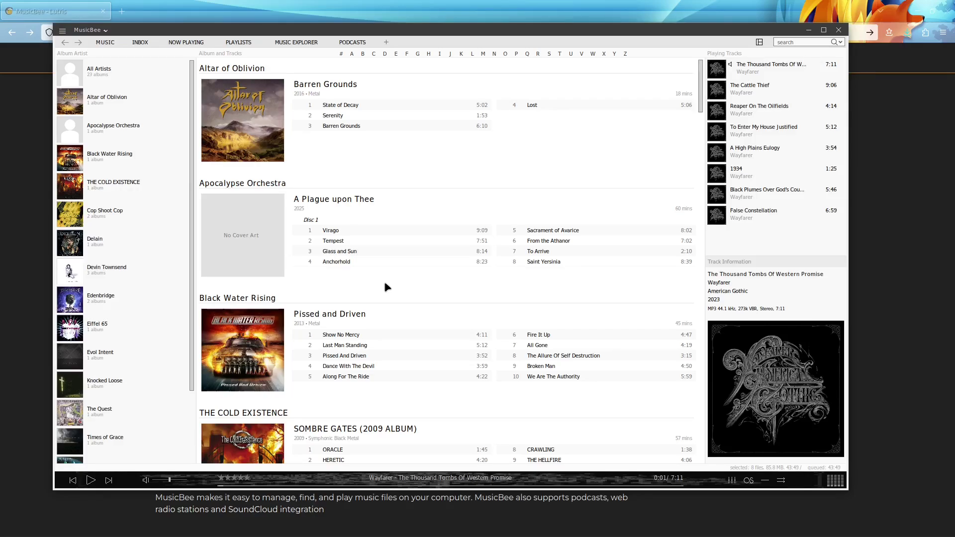
- Review the folders listed for scanning new files, and close the scan settings without starting another scan
left_click(88, 31)
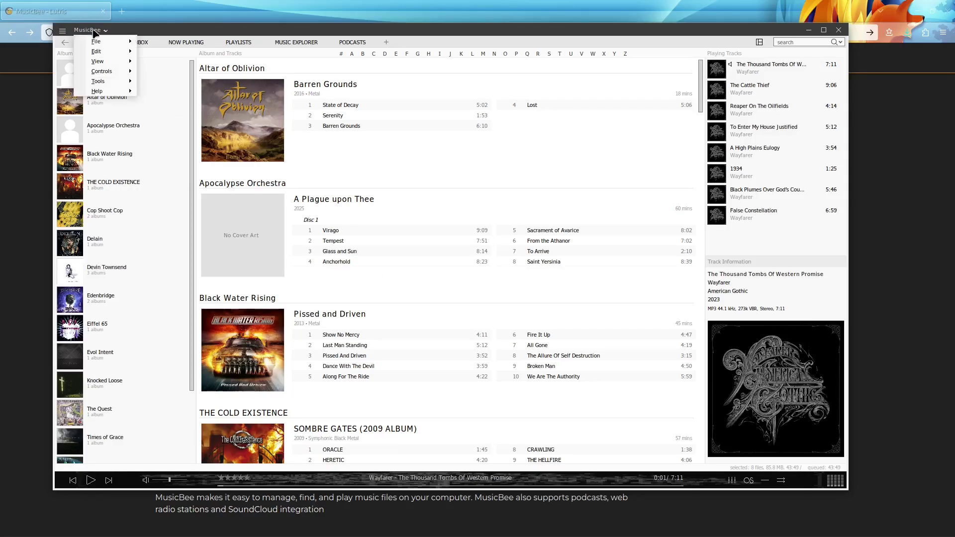
mouse_move(127, 45)
left_click(187, 53)
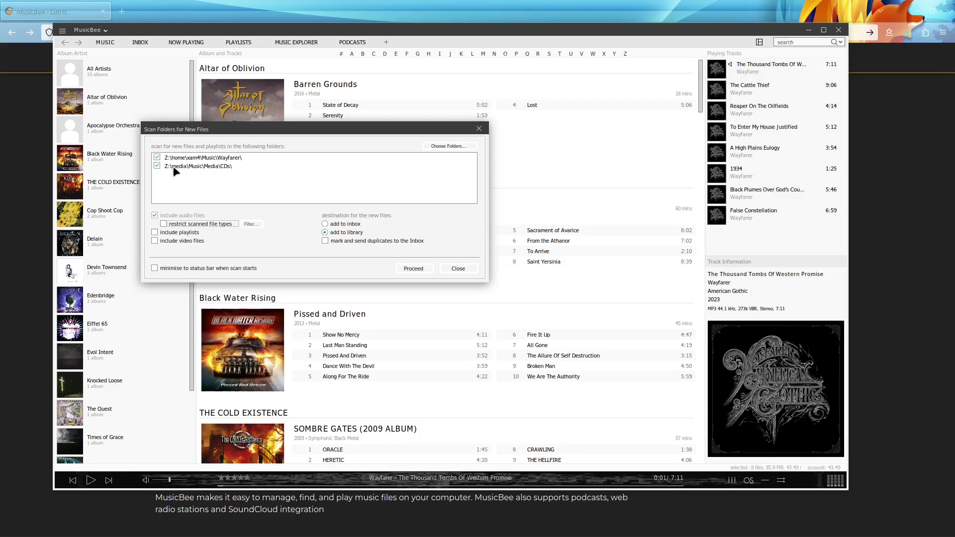
left_click(478, 129)
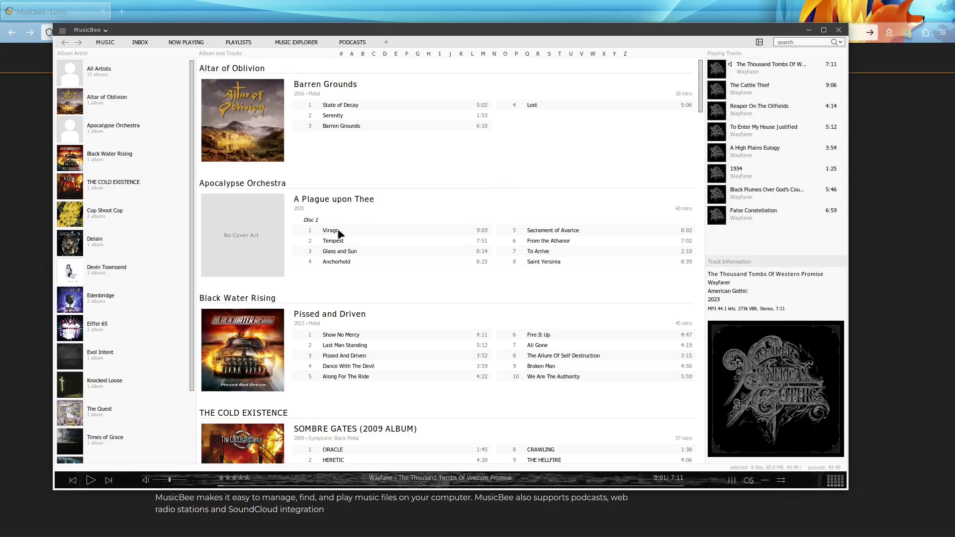
left_click(96, 33)
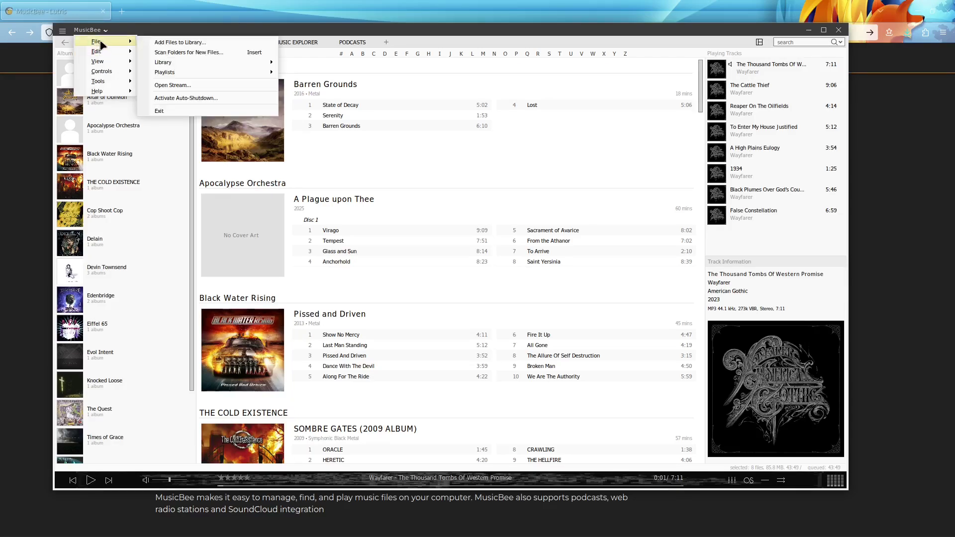
mouse_move(119, 51)
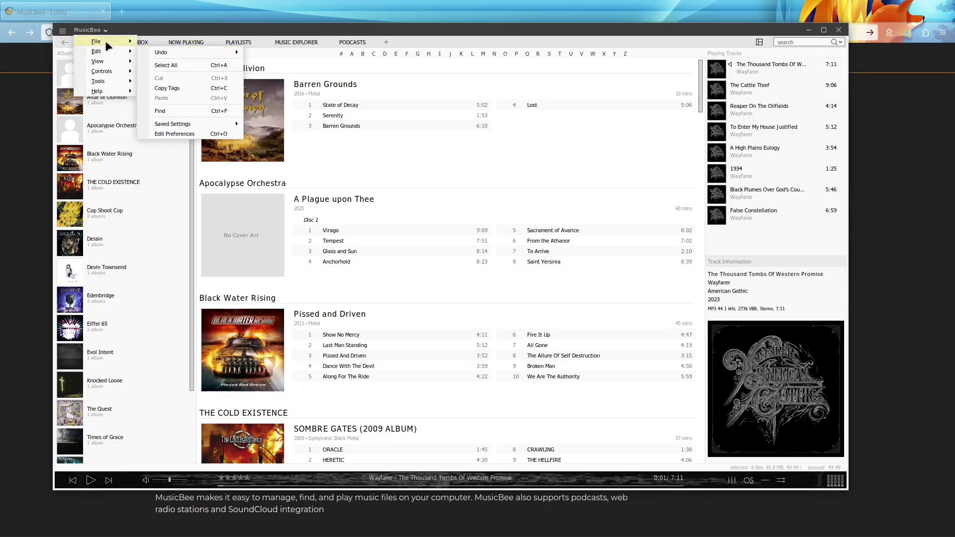
left_click(171, 52)
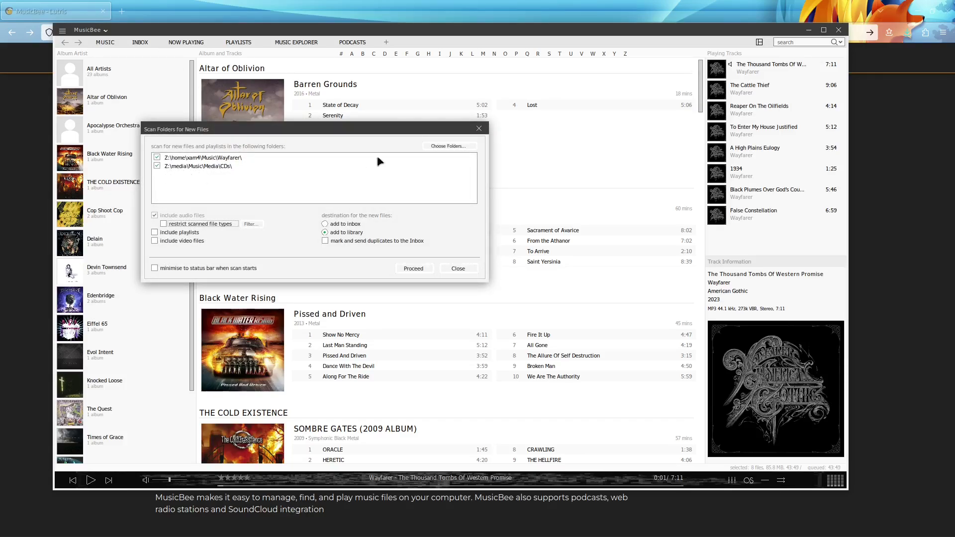
left_click(478, 129)
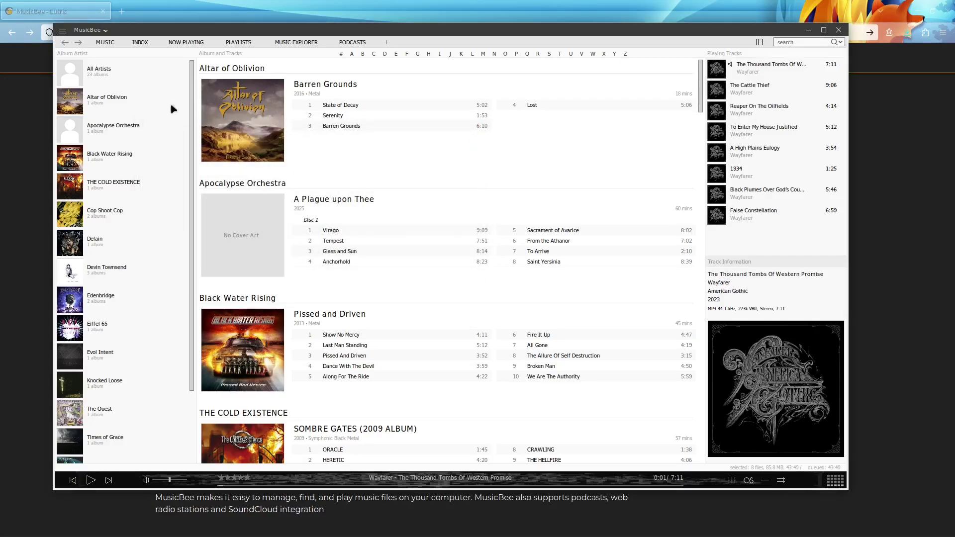
- View the Relink Music File Paths options and the available source drives and folders, leaving all paths unmapped
left_click(105, 30)
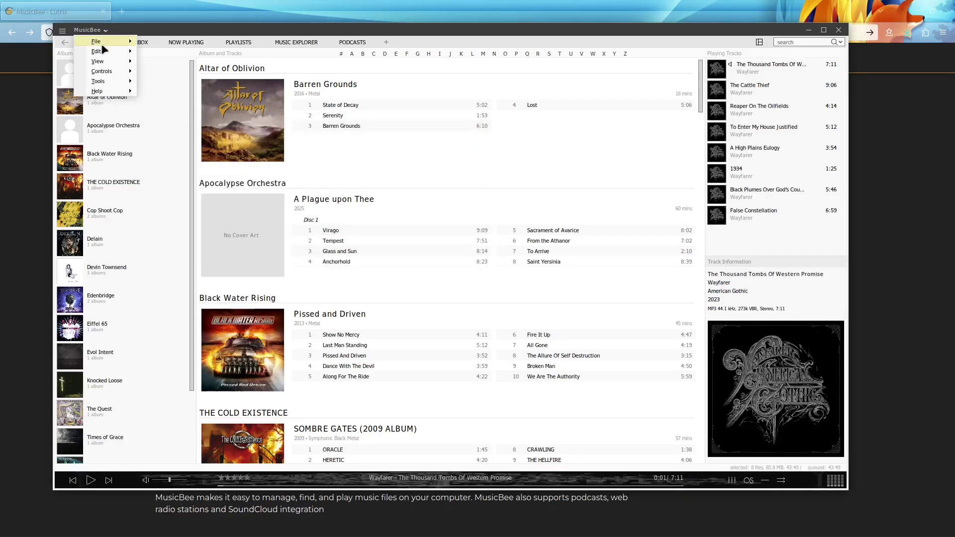
mouse_move(102, 45)
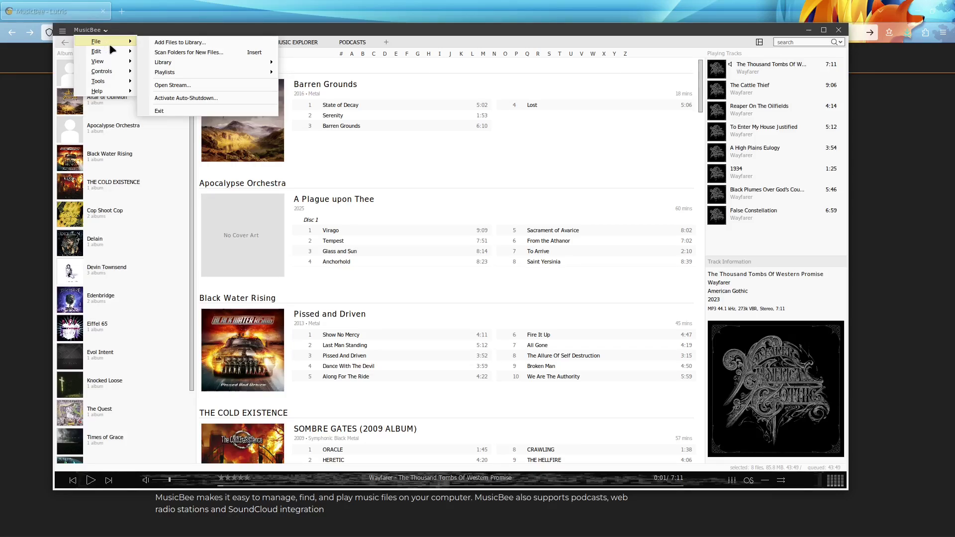
mouse_move(269, 63)
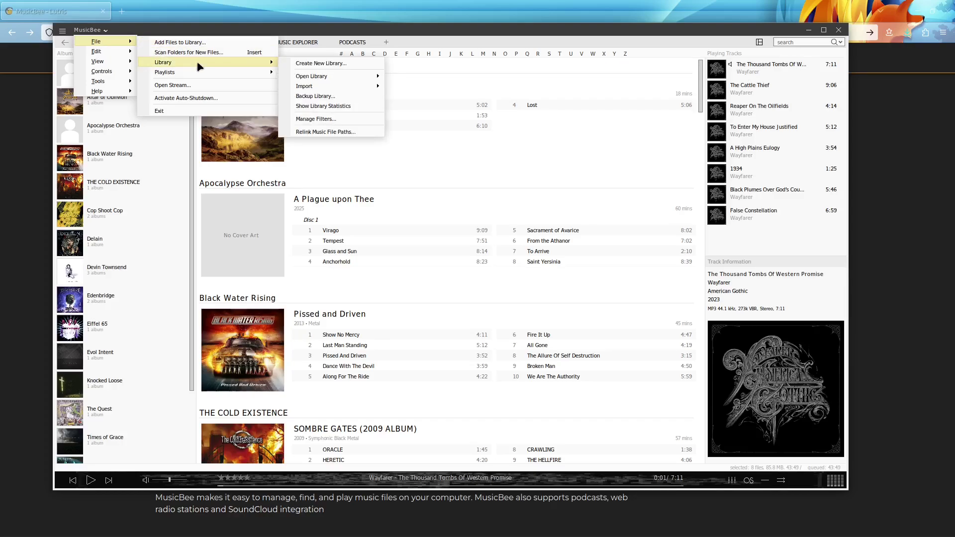
left_click(328, 132)
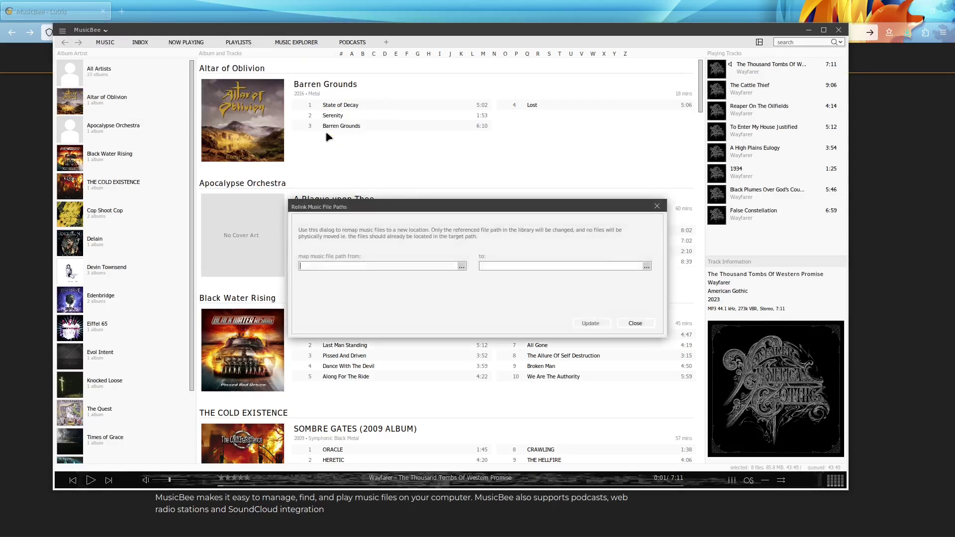
left_click(462, 266)
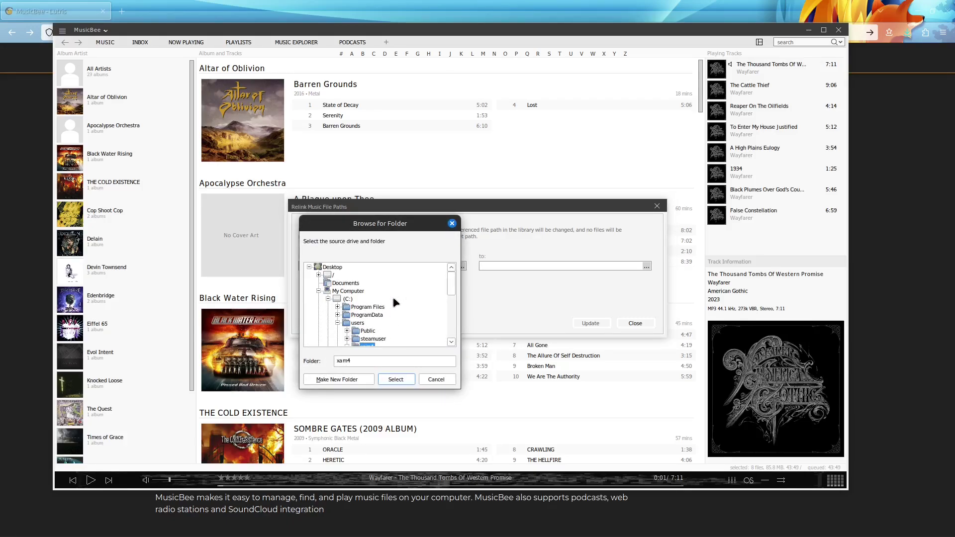
scroll(394, 302, "down", 5)
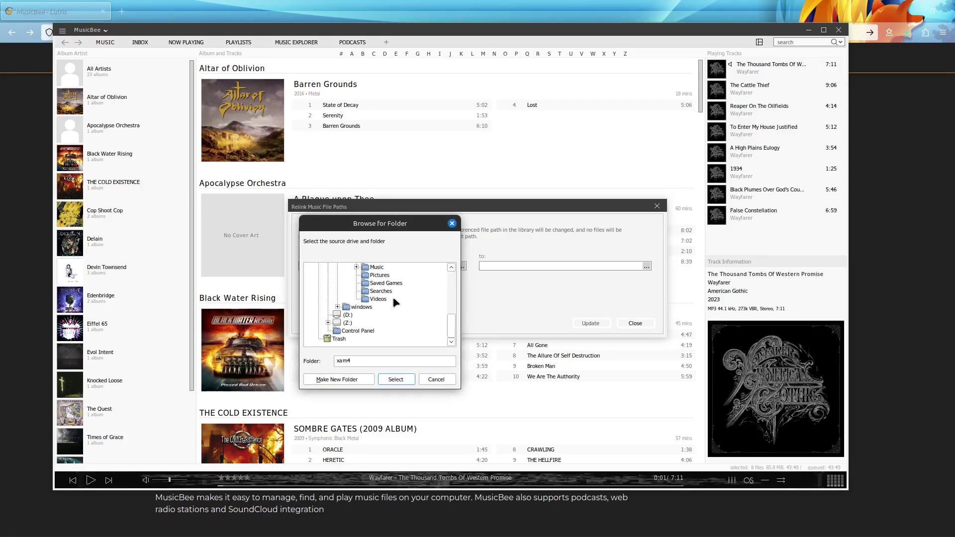
left_click(451, 224)
left_click(657, 206)
left_click(90, 30)
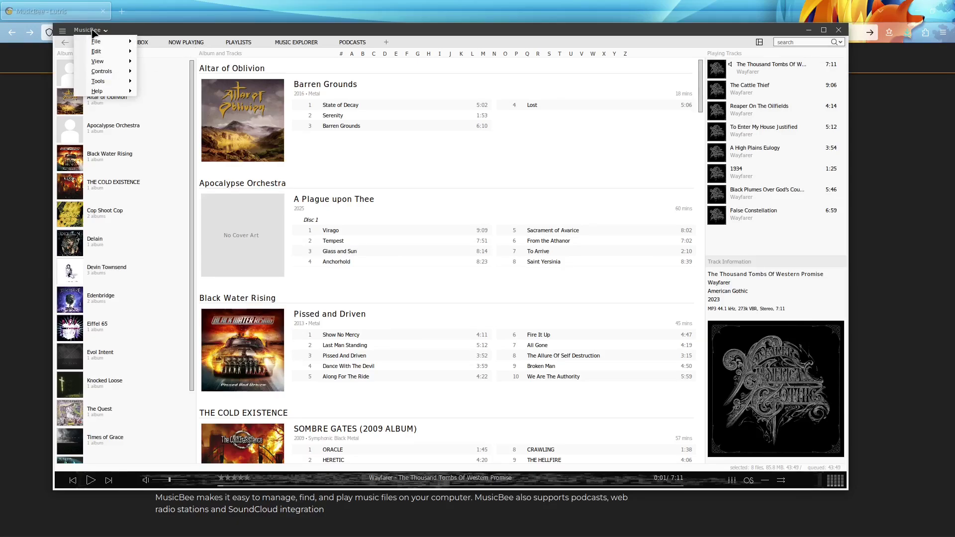
mouse_move(99, 43)
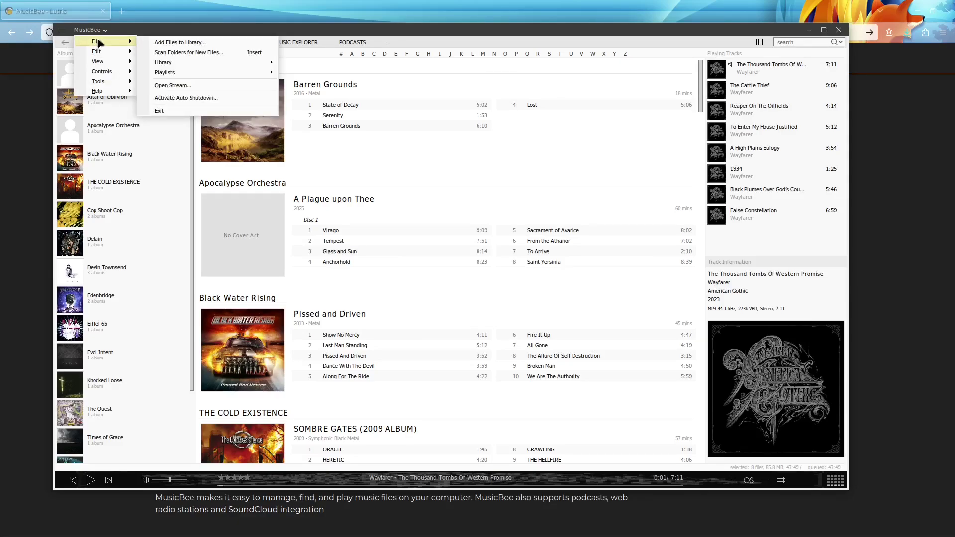
left_click(507, 169)
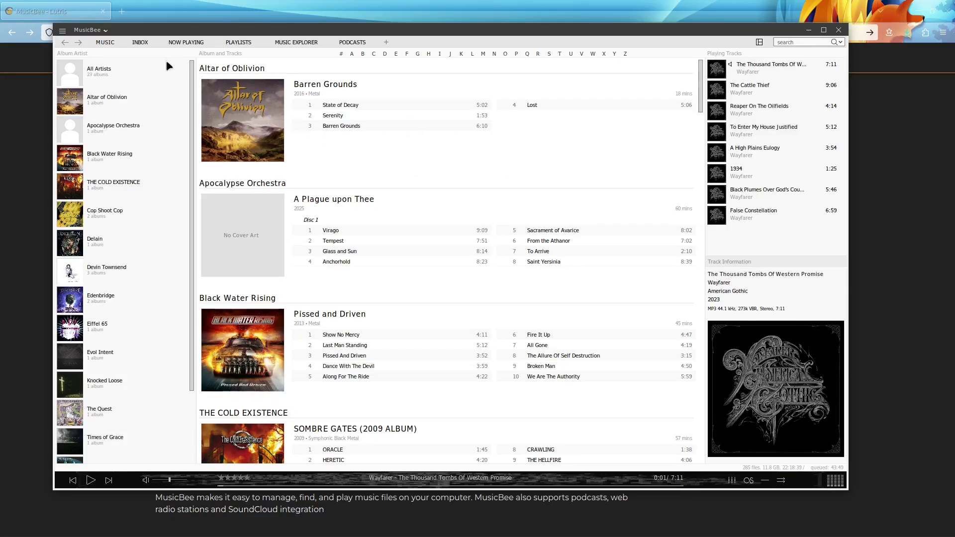
left_click(90, 30)
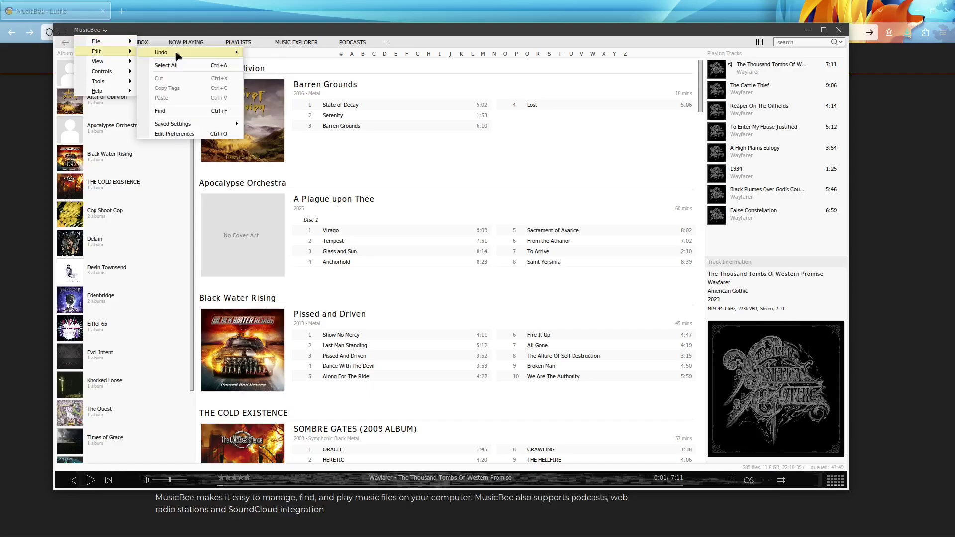
mouse_move(99, 45)
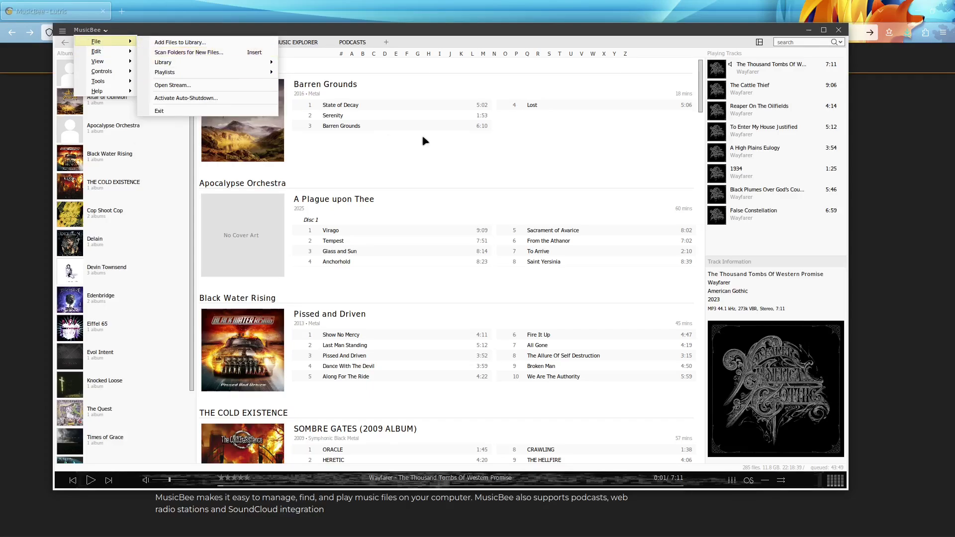
left_click(416, 156)
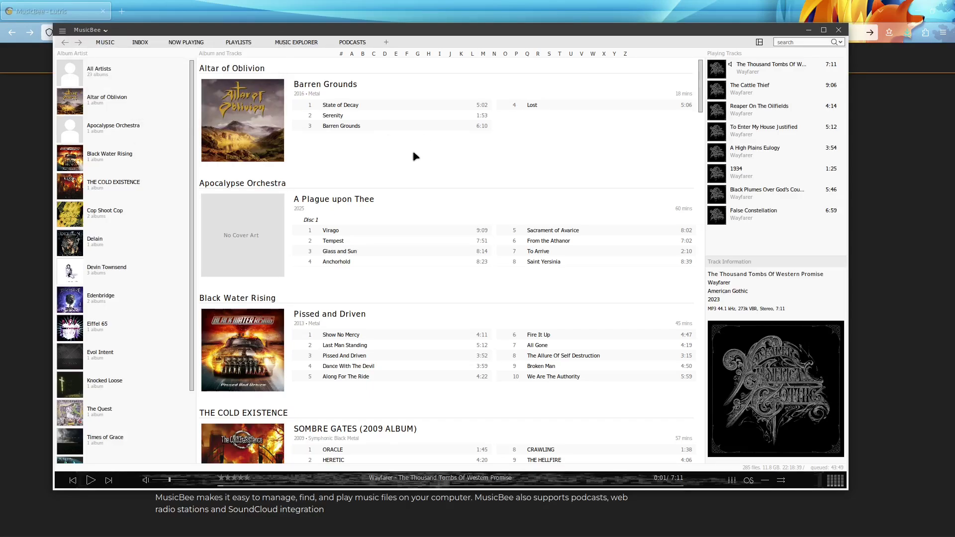
- View the Devices preferences and move the Preferences window towards the middle of the player
left_click(83, 30)
mouse_move(86, 43)
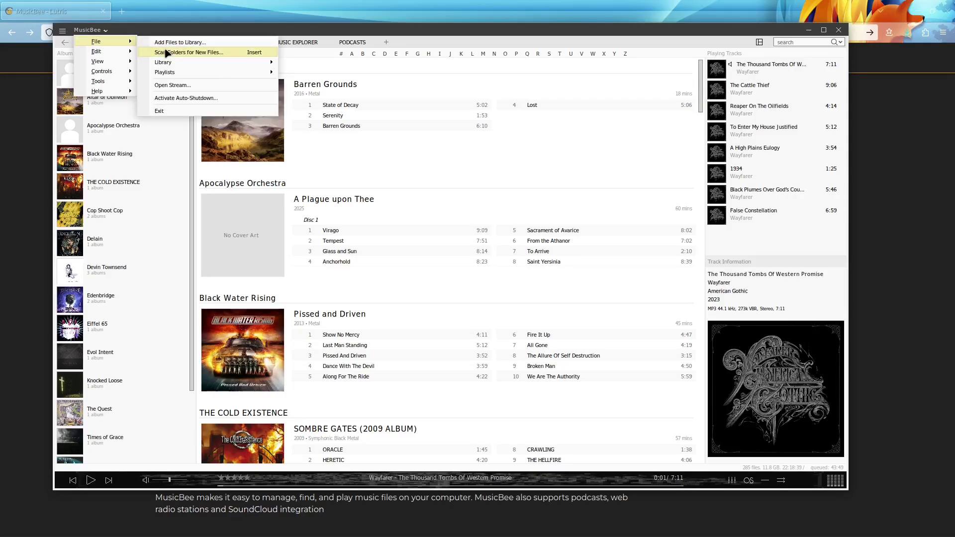
mouse_move(106, 86)
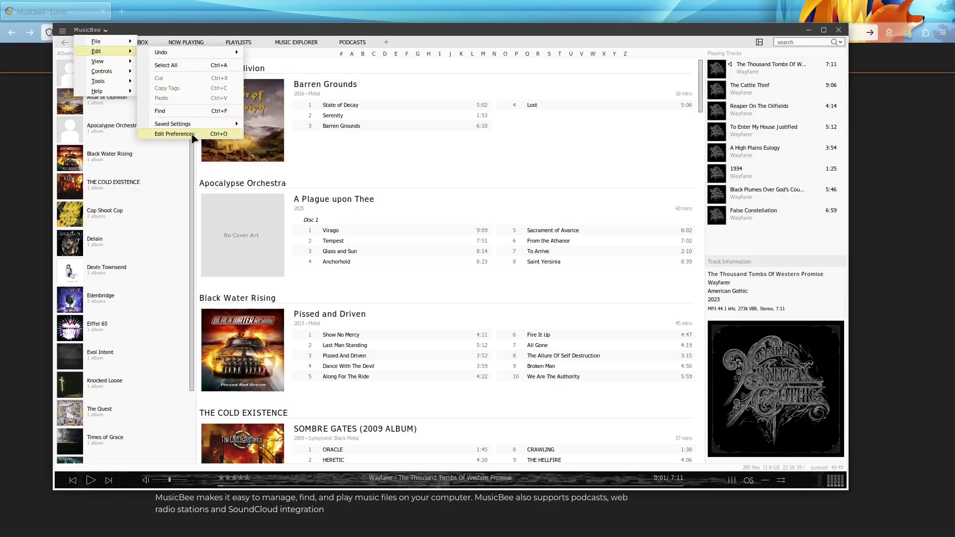
left_click(179, 134)
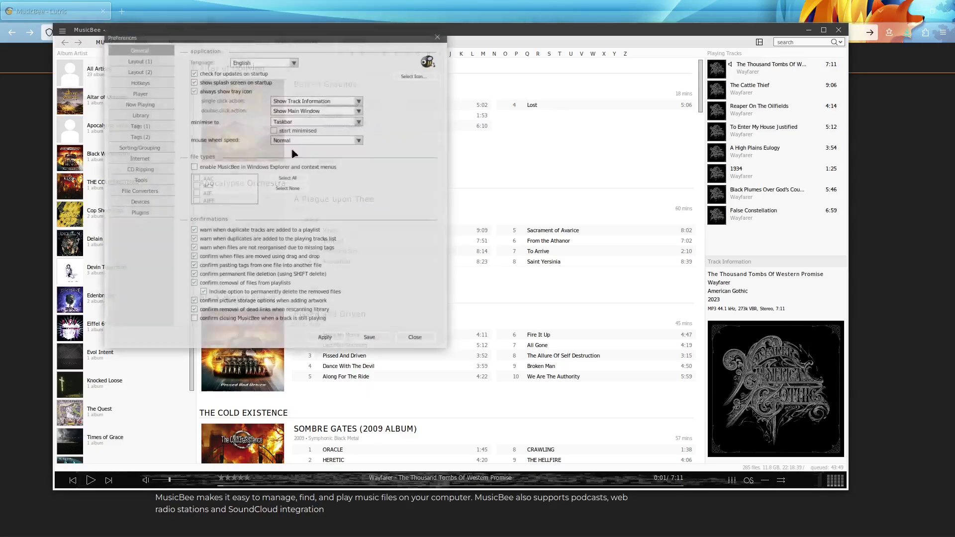
left_click(139, 202)
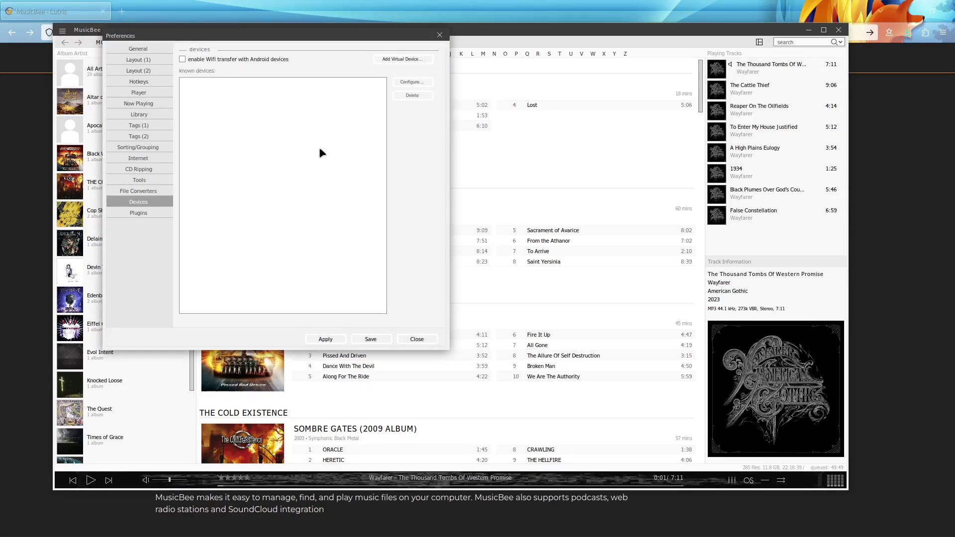
left_click_drag(321, 35, 485, 103)
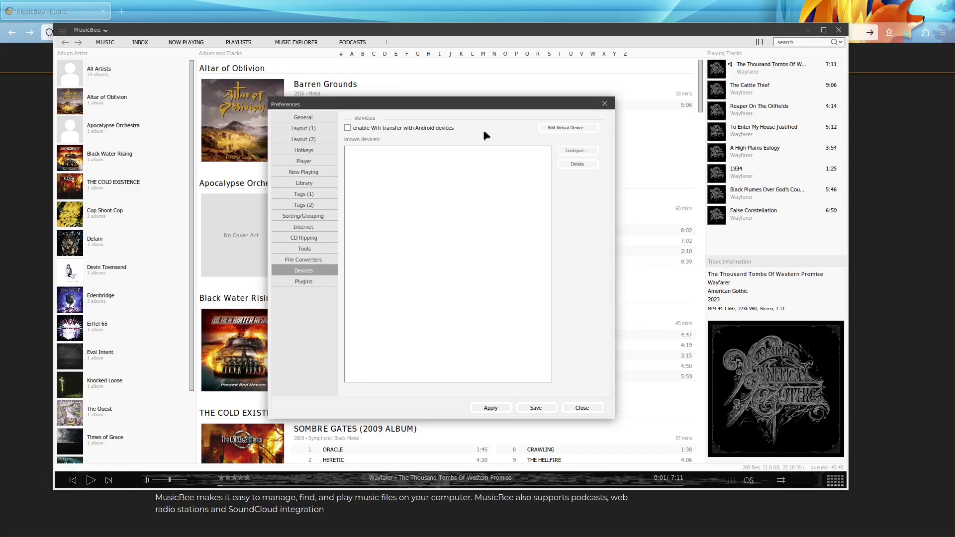
- Browse the Z: drive for possible virtual device root folders, and leave Preferences without adding a device
left_click(562, 130)
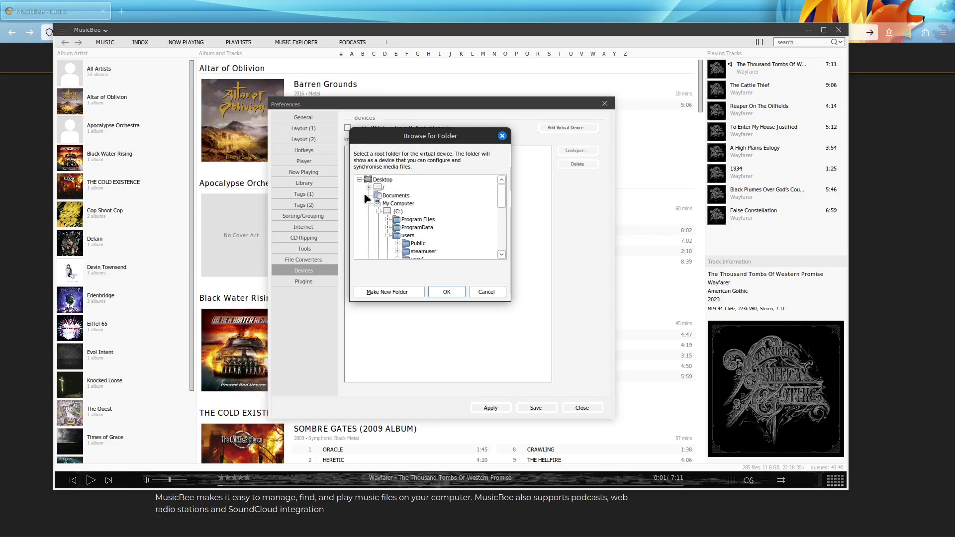
left_click(369, 203)
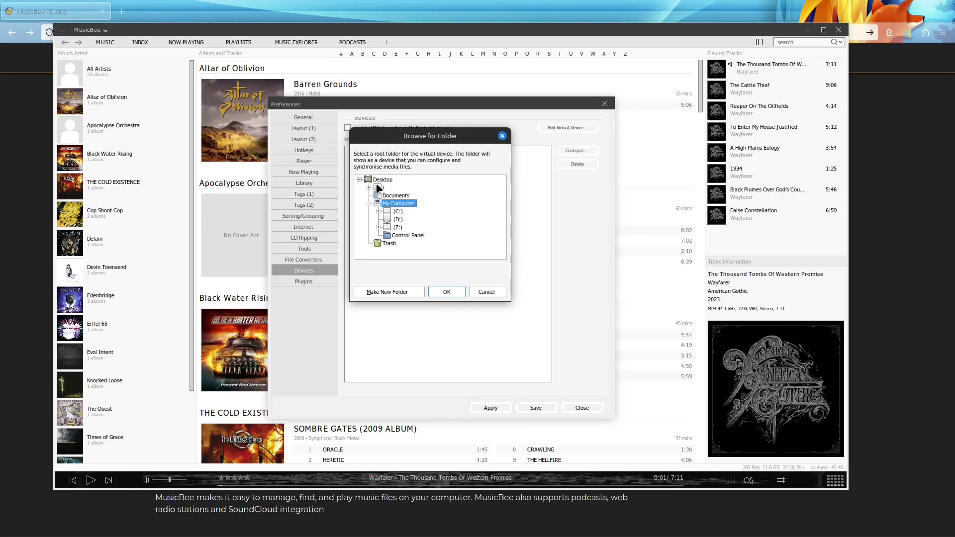
left_click(378, 227)
scroll(398, 209, "down", 3)
scroll(398, 185, "up", 2)
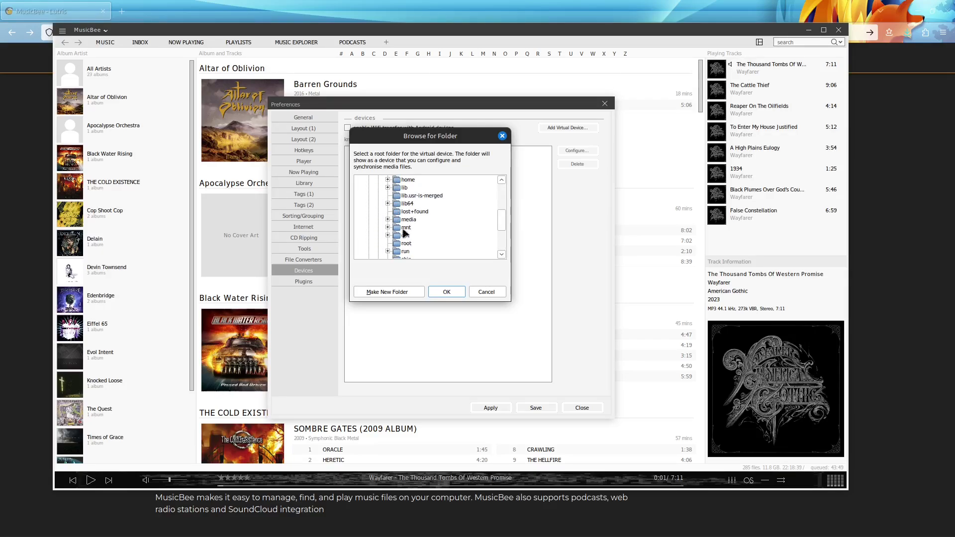
left_click(389, 227)
left_click(388, 227)
left_click(498, 293)
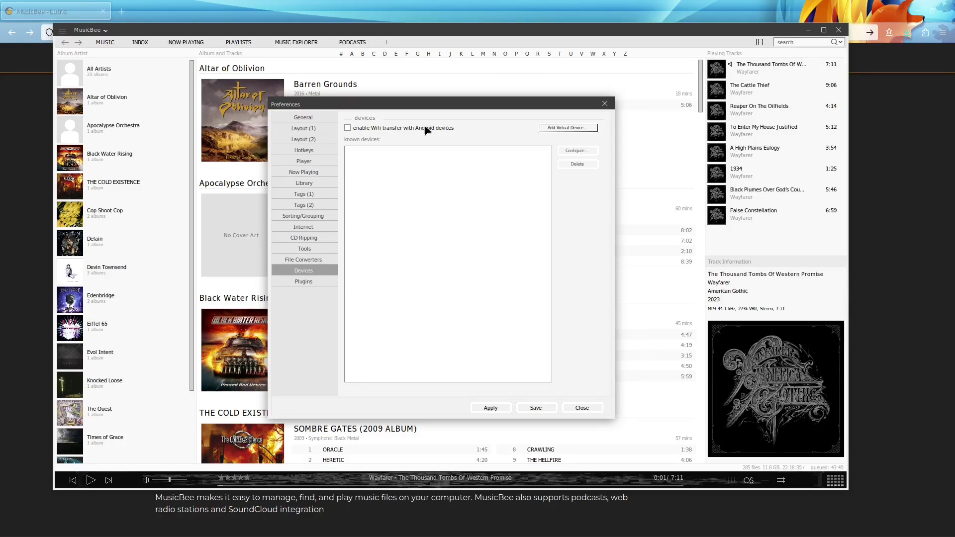
left_click(586, 408)
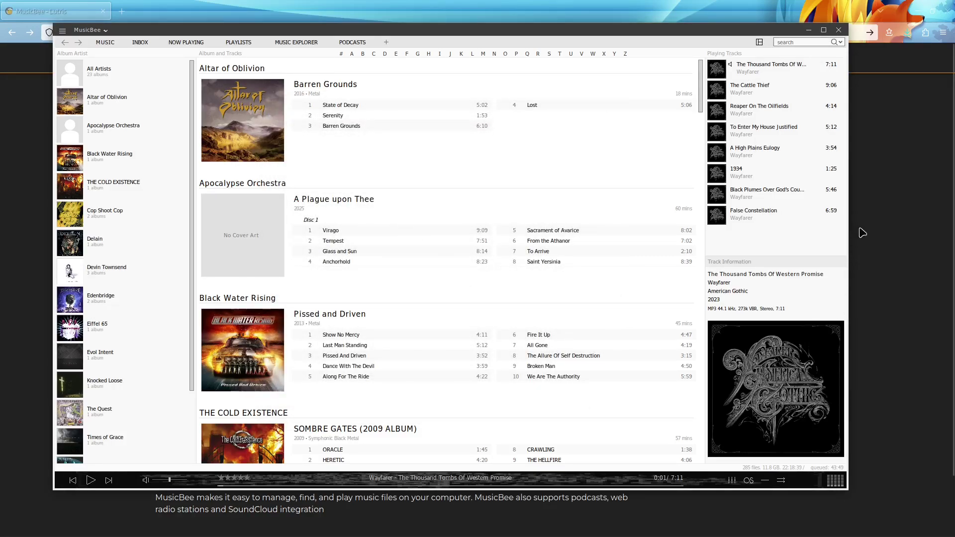
- Widen the player window by extending its outer edge beside the Playing Tracks list
left_click_drag(848, 232, 896, 232)
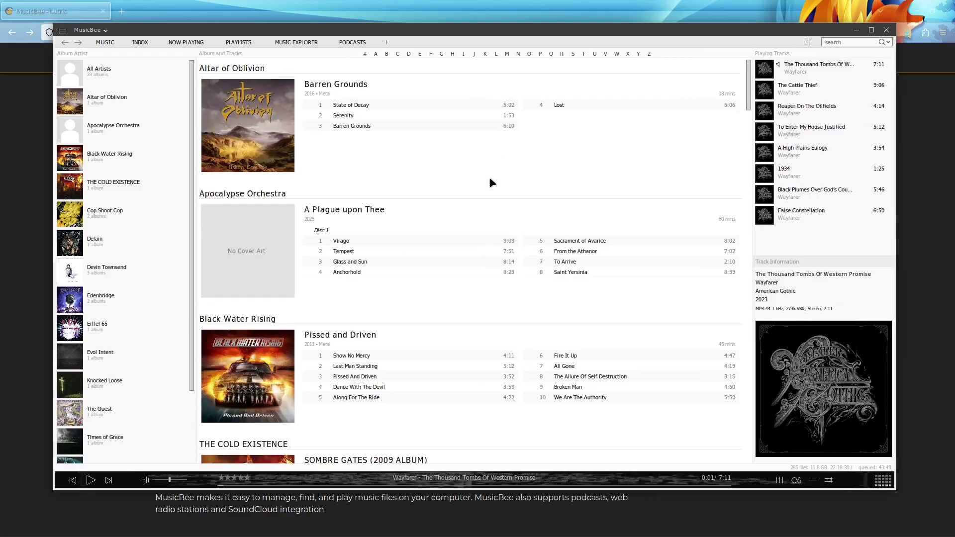